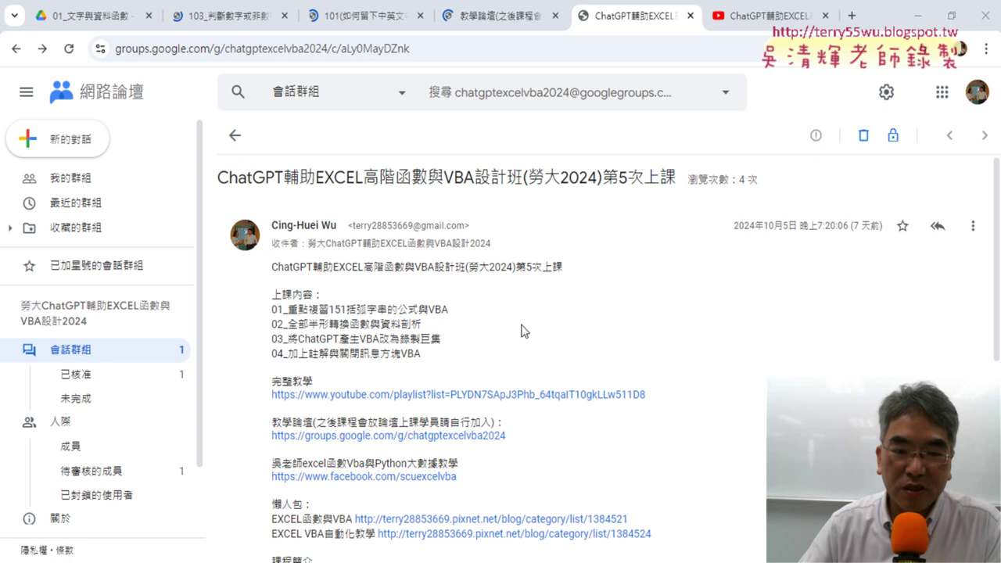
Highlight the four lesson-topic lines 01–04 in the lesson-5 post body.
mouse_move(444, 358)
mouse_down()
mouse_move(313, 341)
mouse_move(272, 309)
mouse_up()
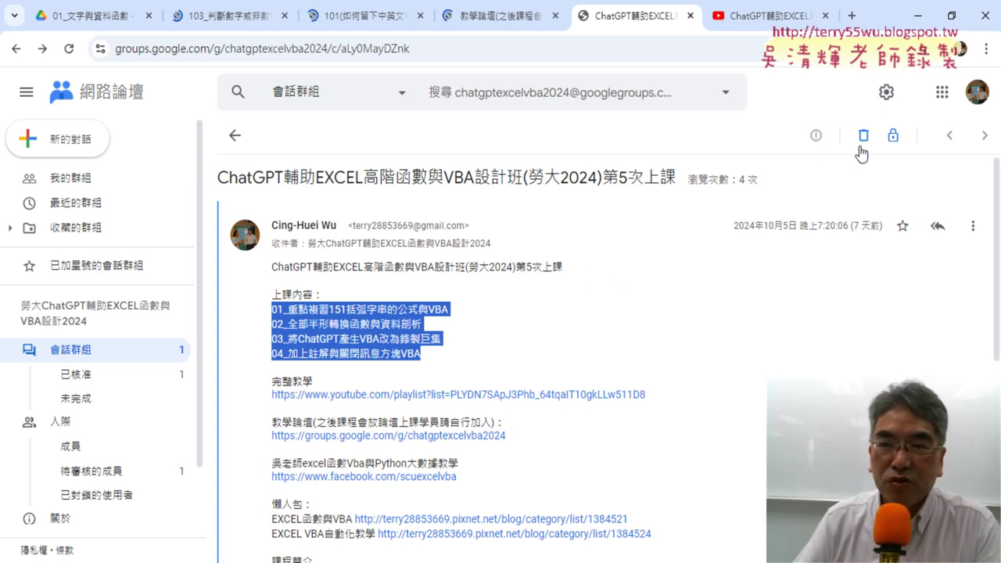
Clear the topic highlight and select the 5 in the title 第5次上課.
click(513, 324)
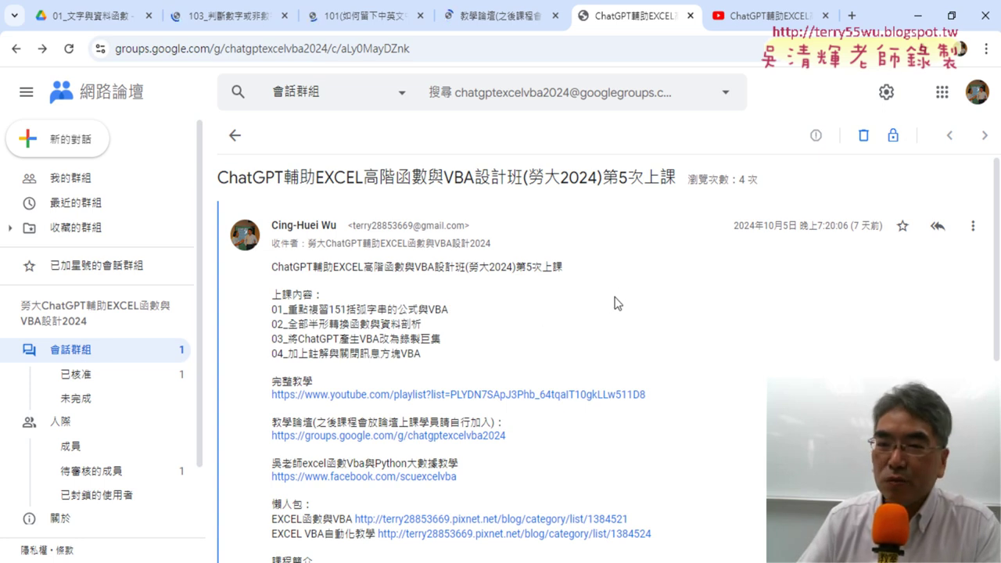
double_click(623, 178)
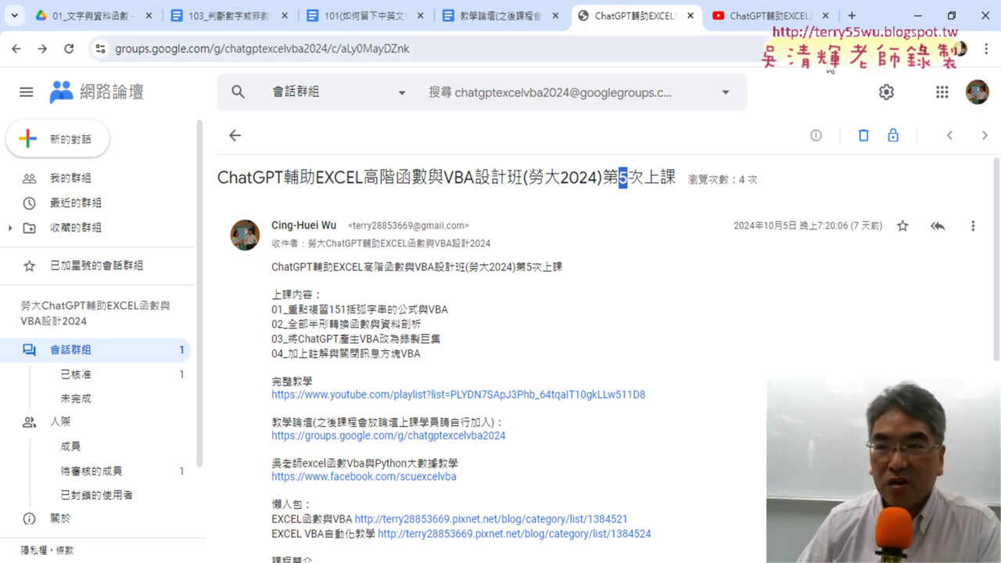
Pick the 101(如何留下中英文中的中文) file in Google Drive, then minimize the browser to reveal Excel.
click(87, 21)
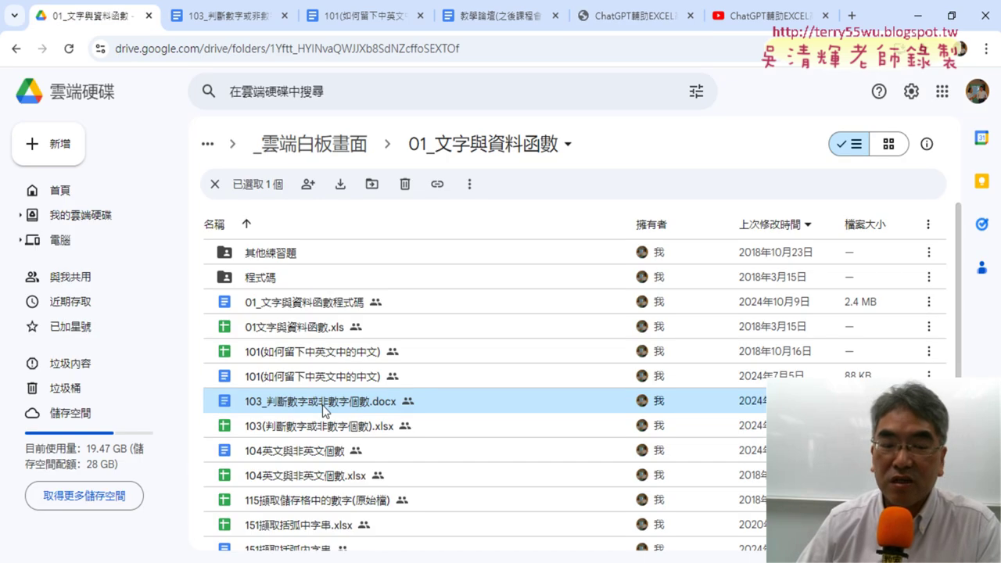
scroll(356, 387, down, 2)
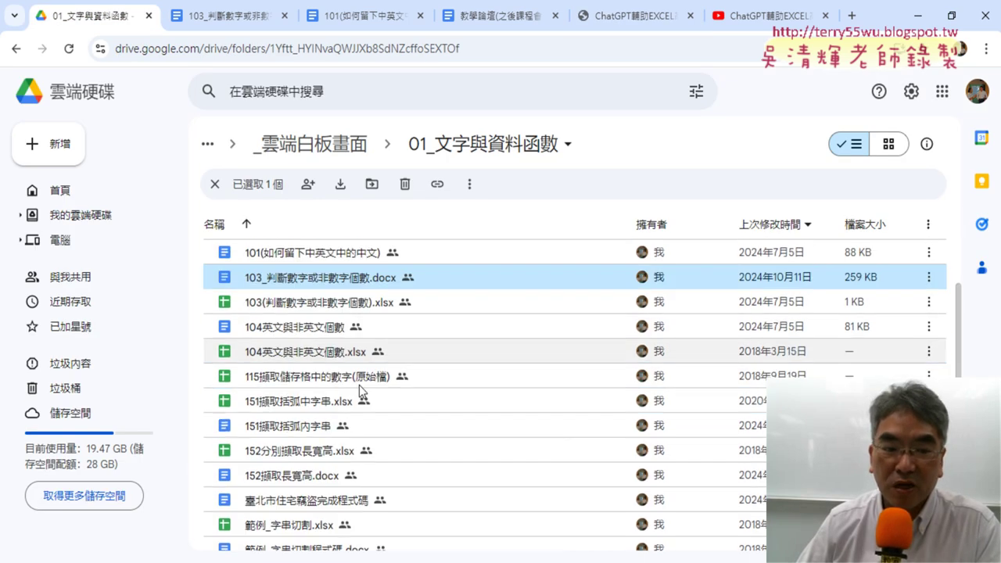
click(304, 442)
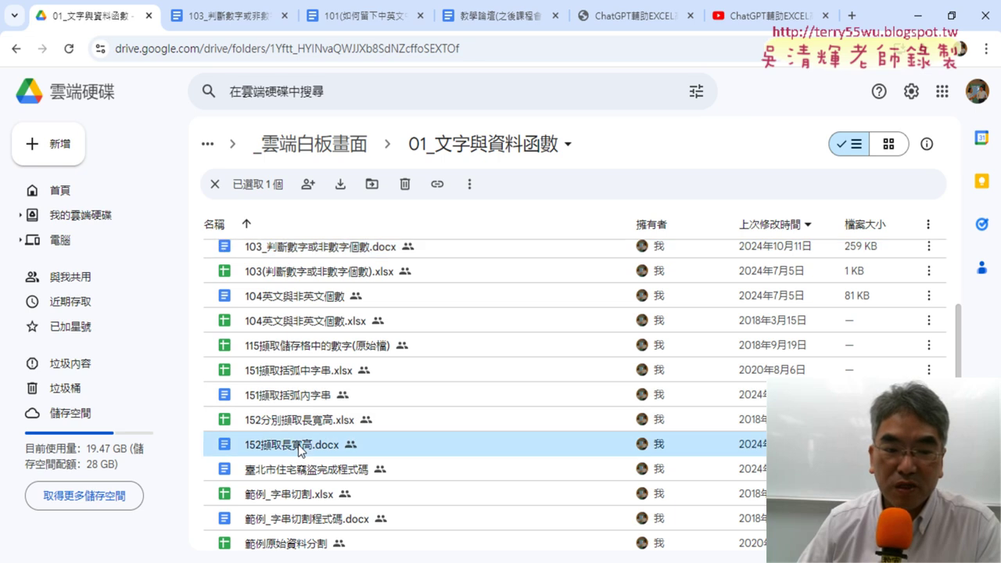
click(302, 402)
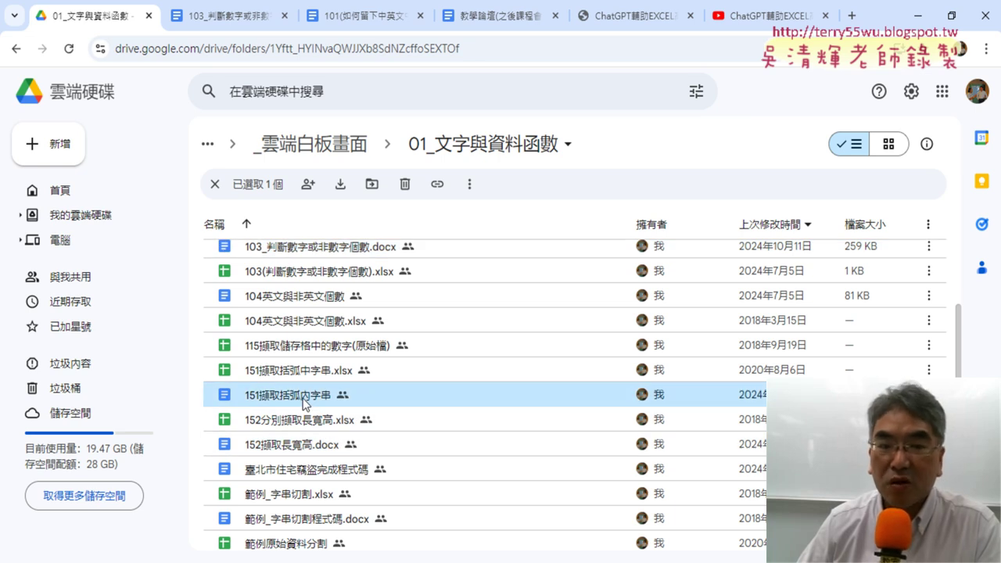
scroll(305, 399, up, 1)
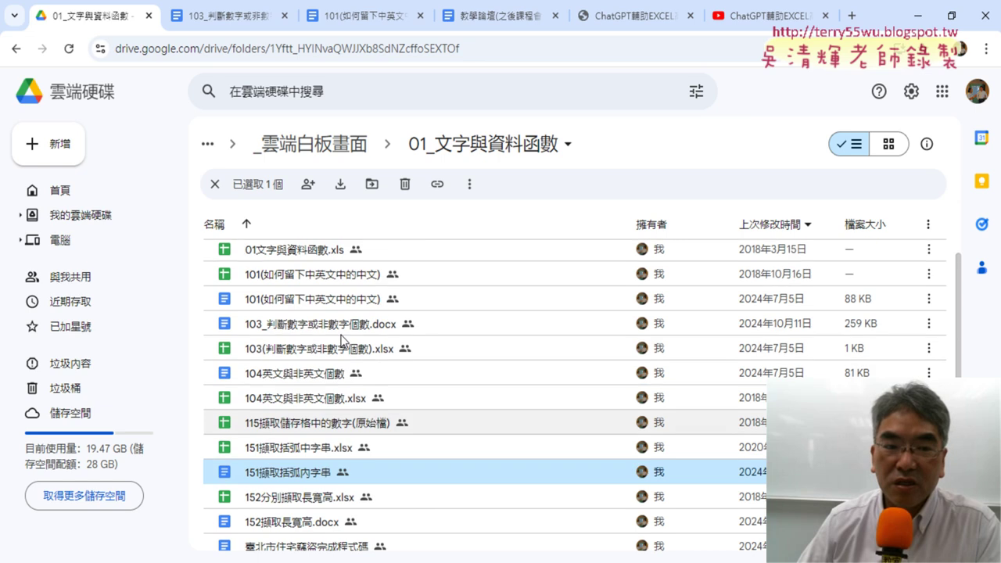
click(285, 308)
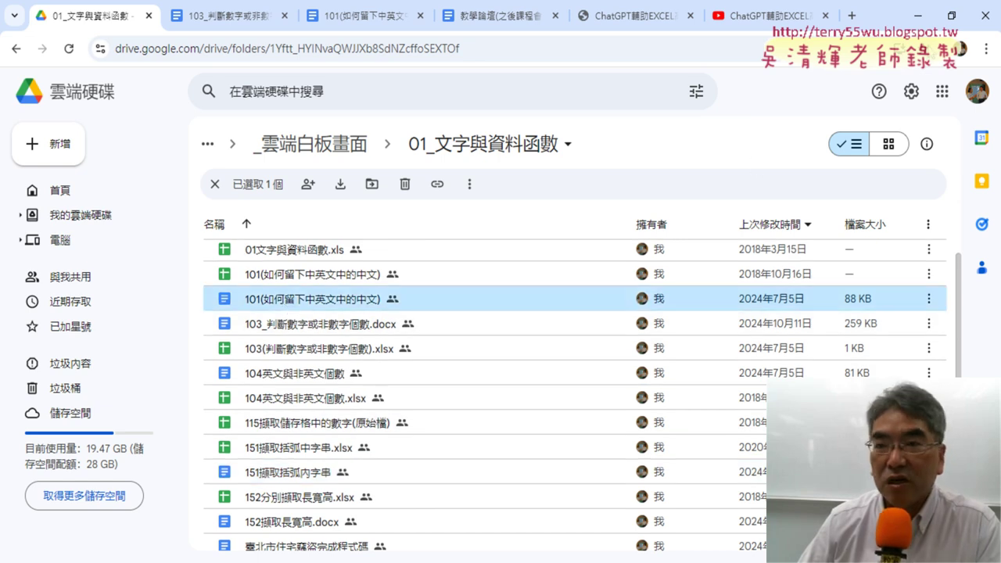
click(921, 21)
Inspect column A's entries, then open A2's text 資料庫ＡＣＣＥＳＳ2003 for editing.
click(529, 374)
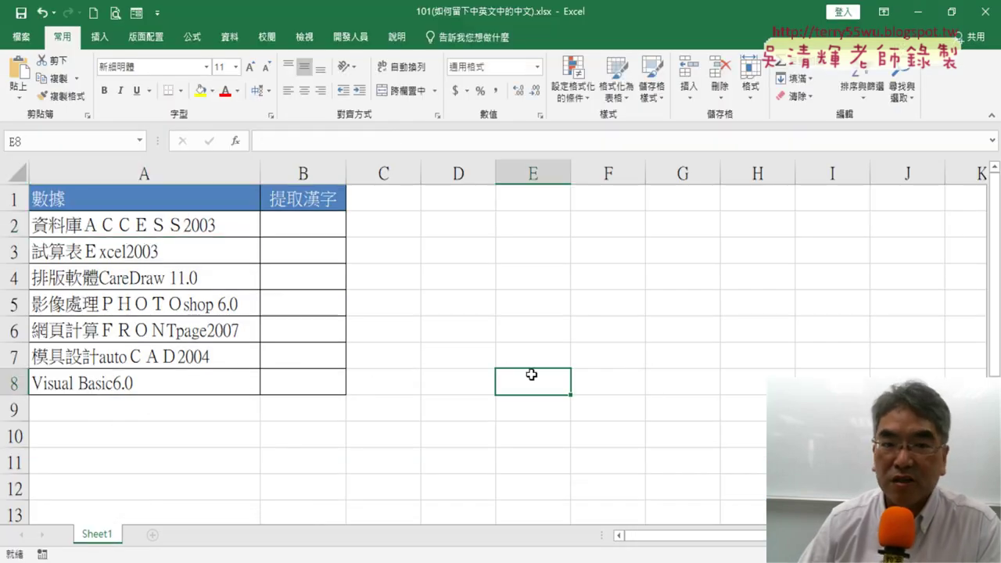
scroll(554, 480, up, 3)
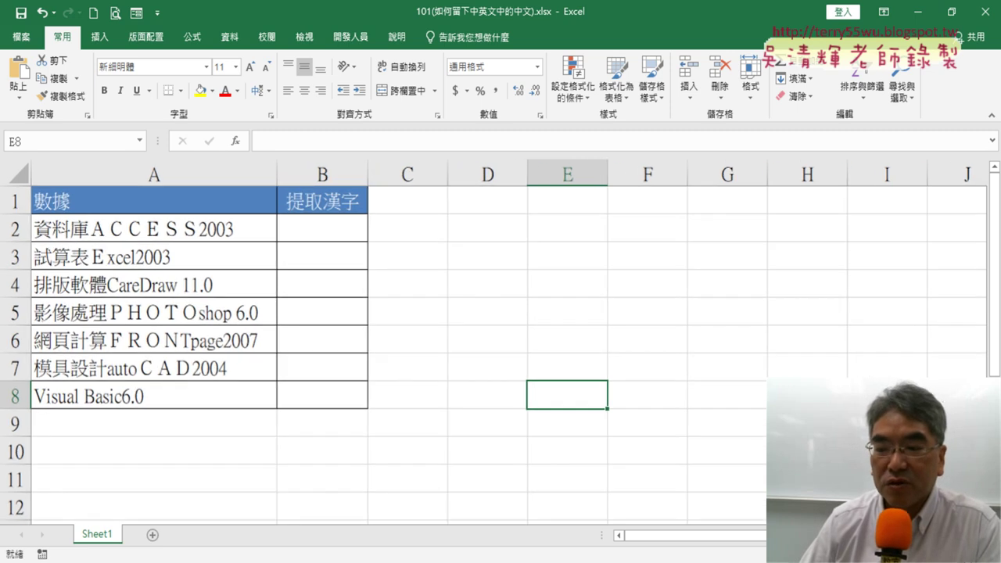
click(483, 468)
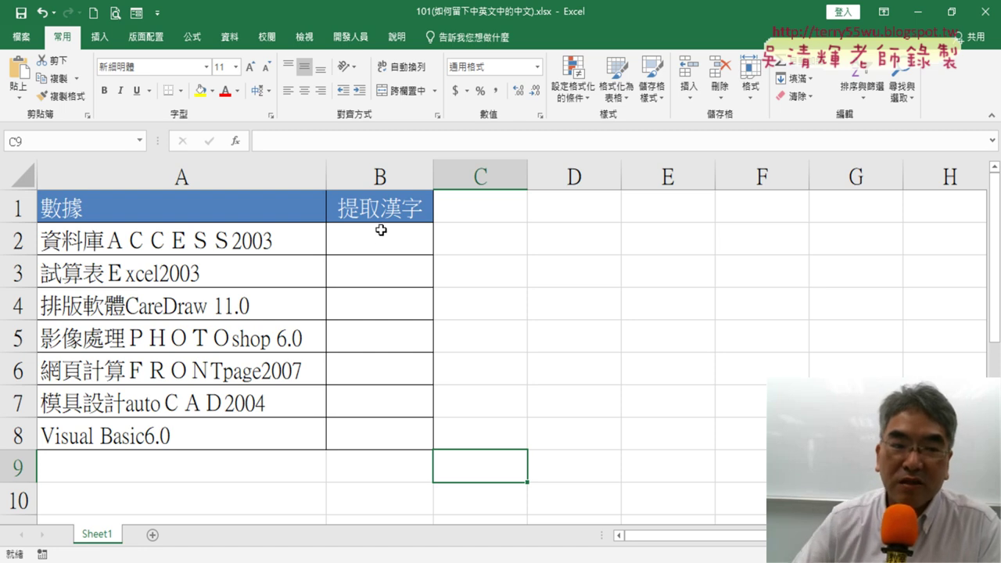
click(182, 180)
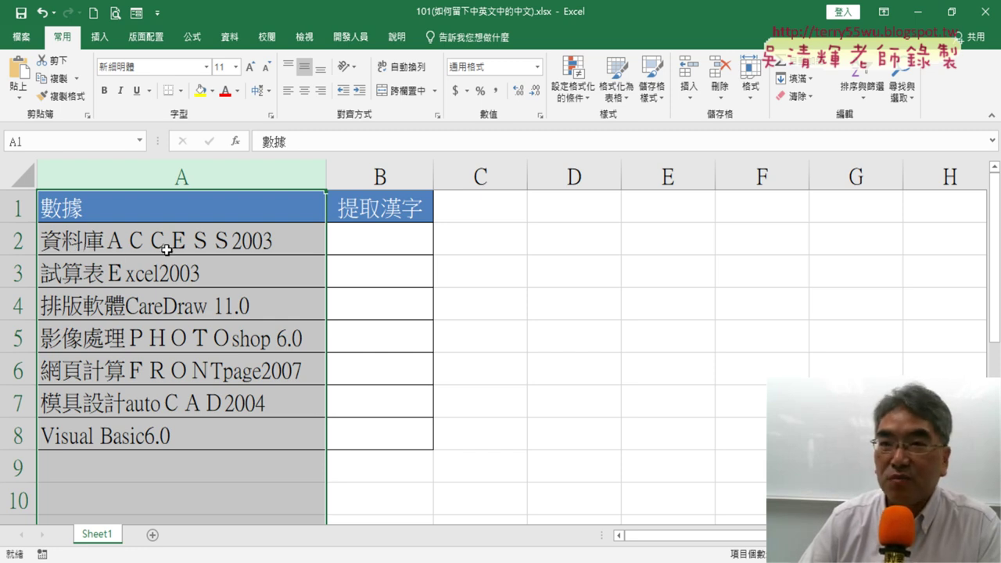
click(125, 275)
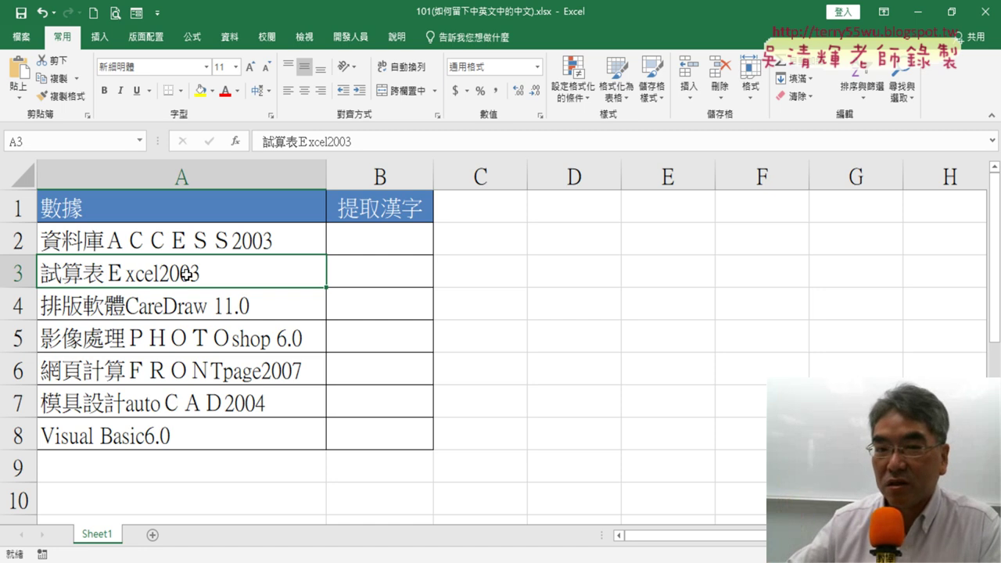
click(250, 239)
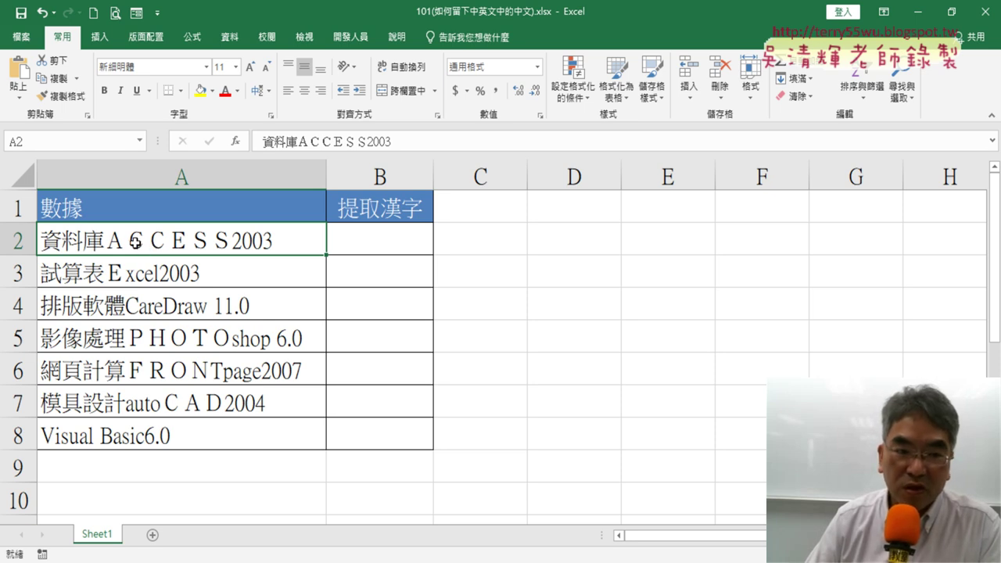
double_click(127, 244)
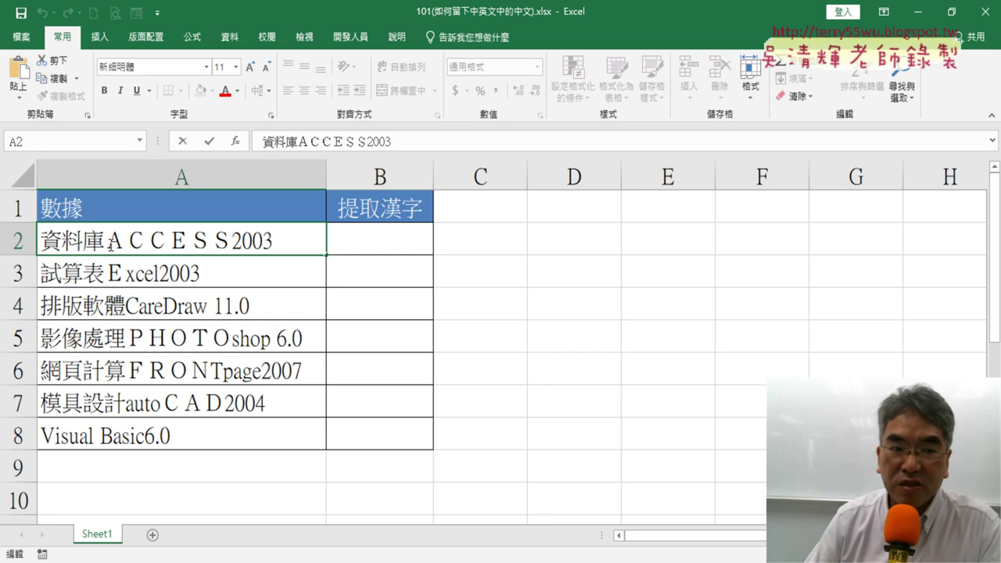
Test inserting and deleting A and Ａ characters after 庫 in A2.
drag(107, 243, 125, 243)
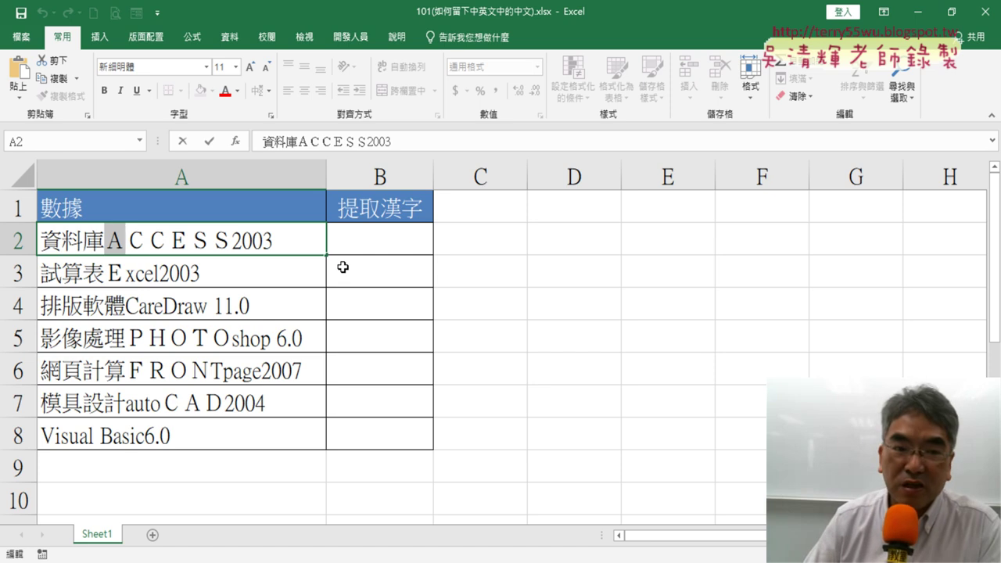
click(105, 244)
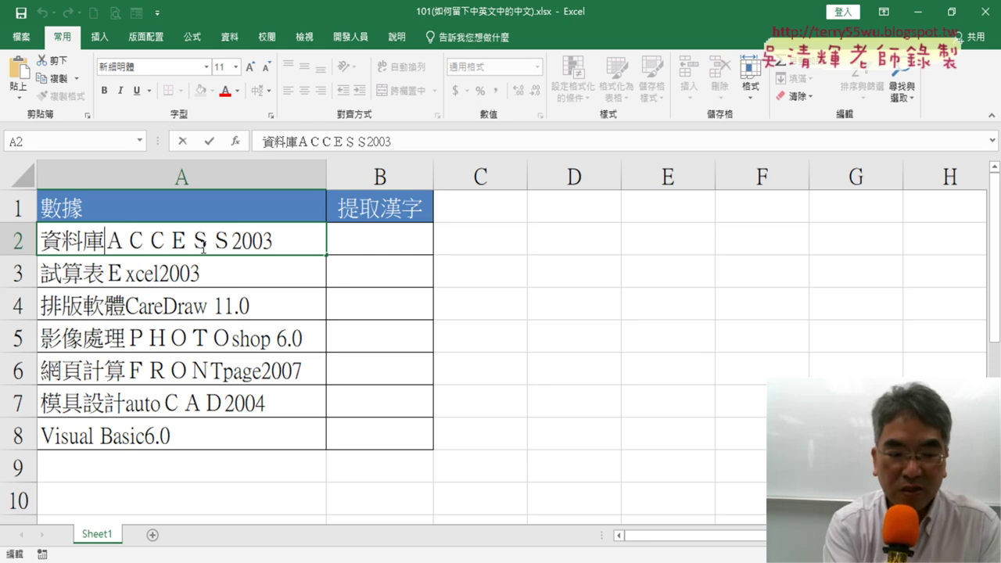
text(A)
key(BackSpace)
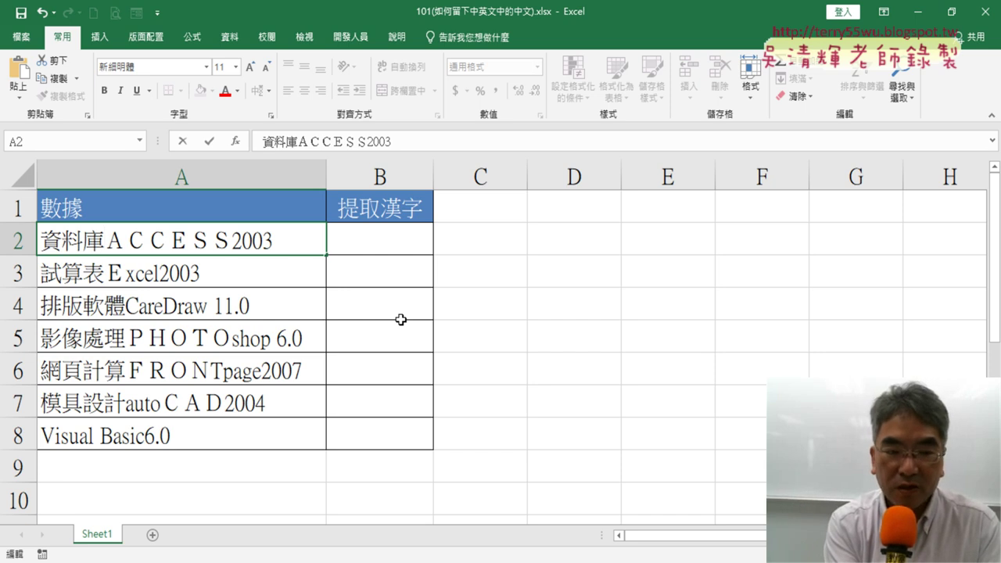
text(Ａ)
key(BackSpace)
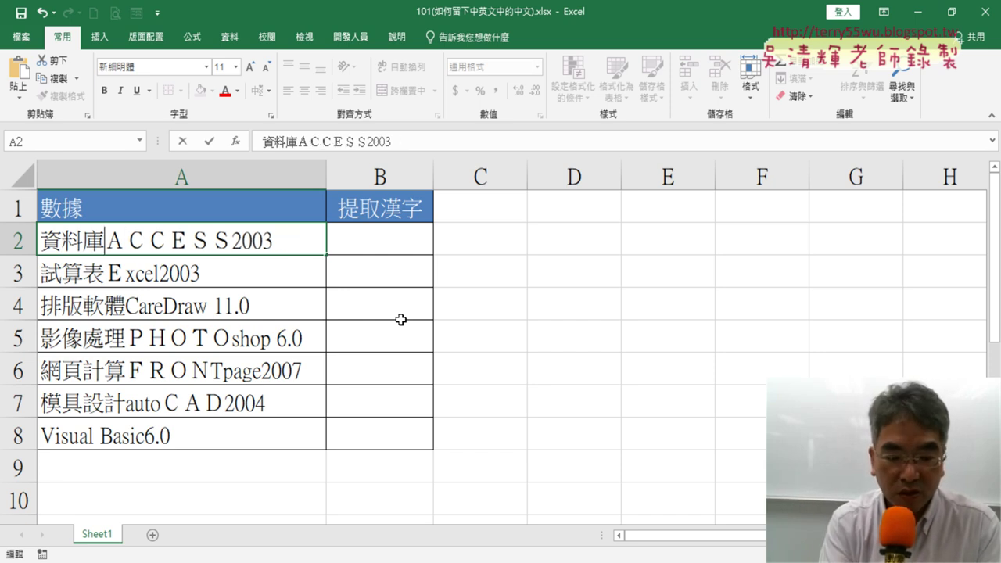
text(a)
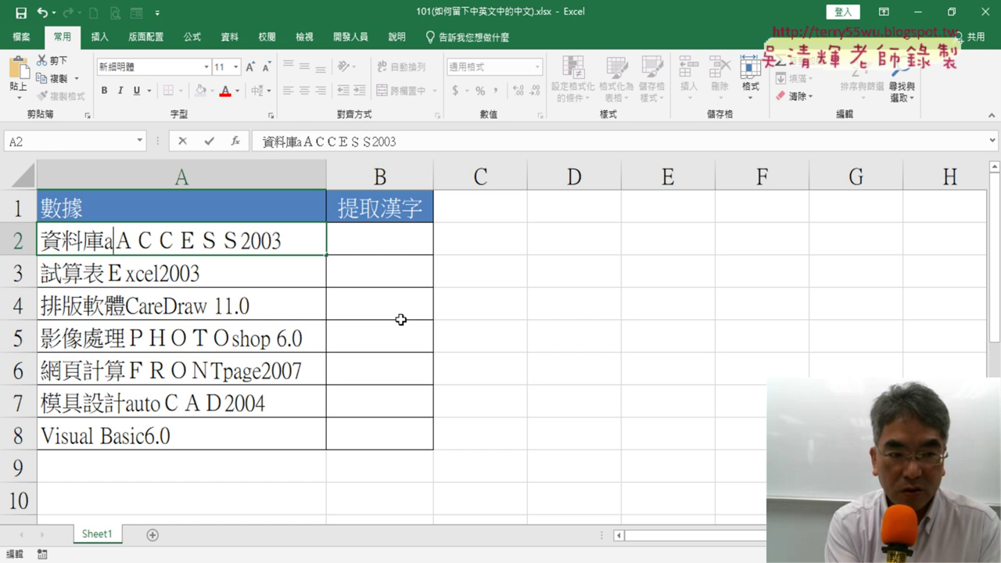
key(BackSpace)
text(A)
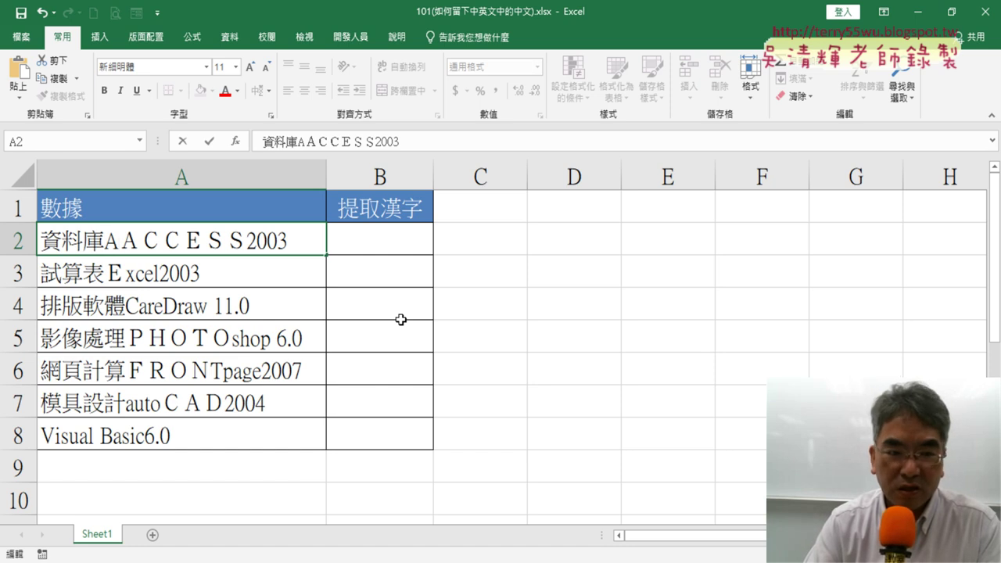
Delete the extra half-width A so A2 reads 資料庫ＡＣＣＥＳＳ2003, and confirm the edit.
key(shift+Right)
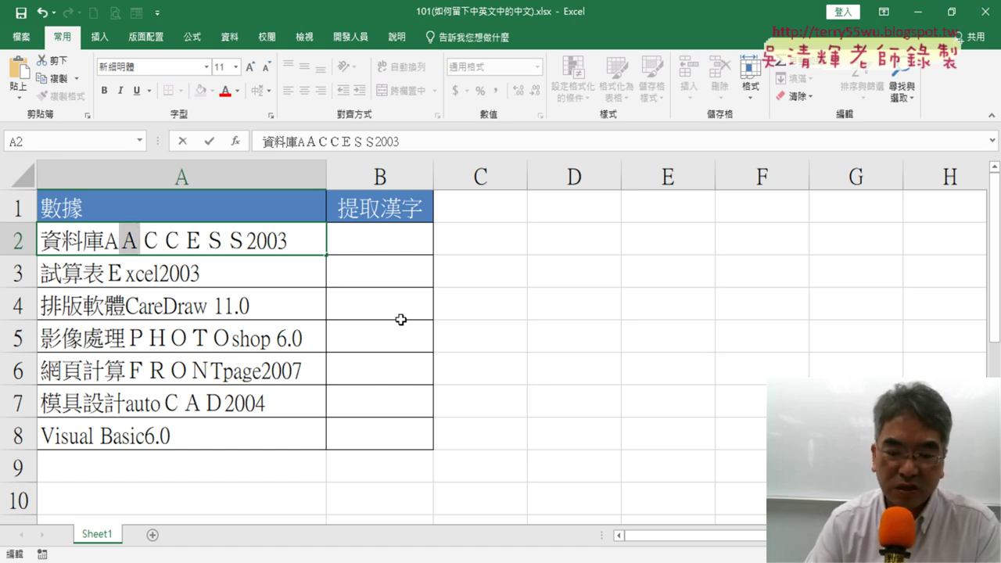
key(Left)
key(Left)
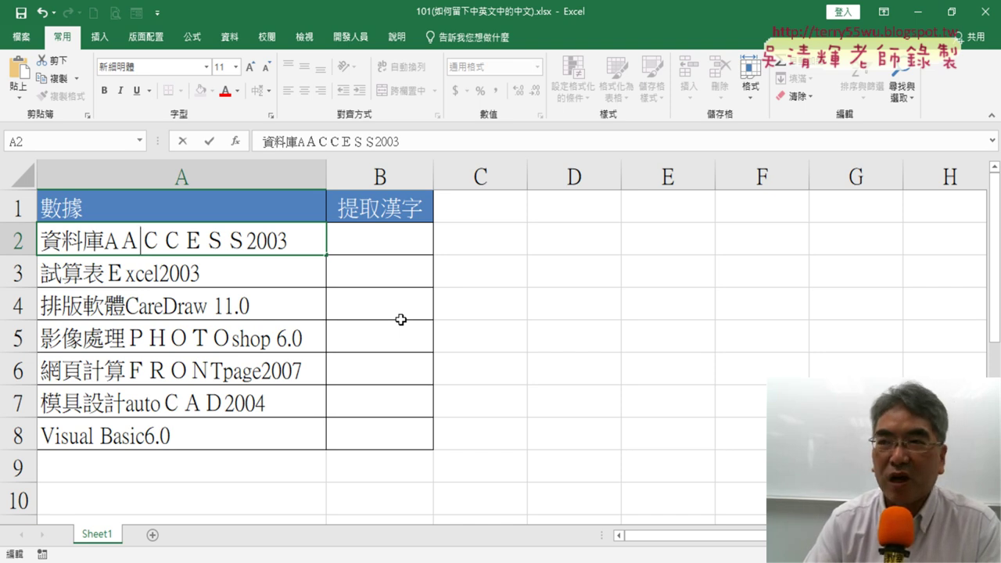
key(Left)
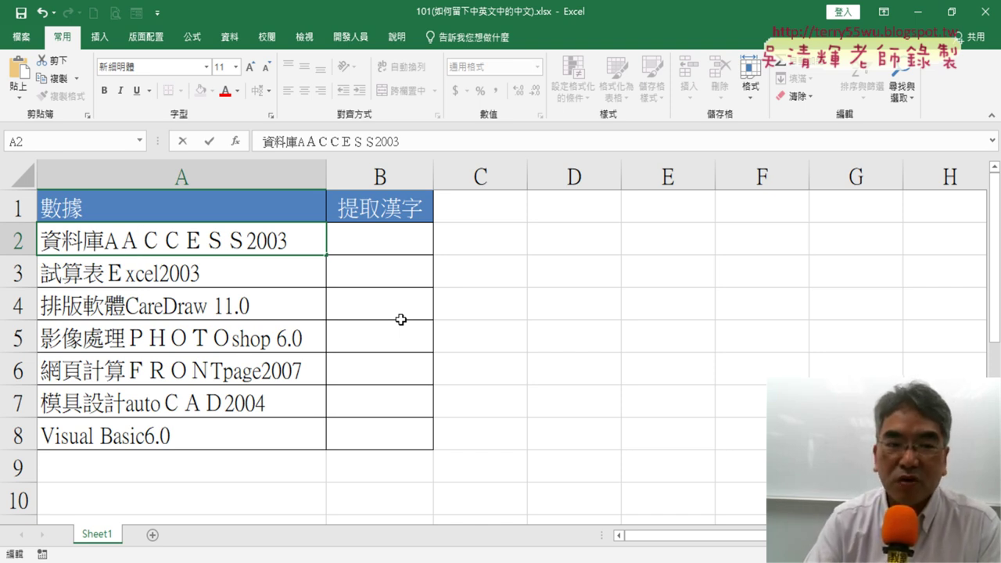
key(BackSpace)
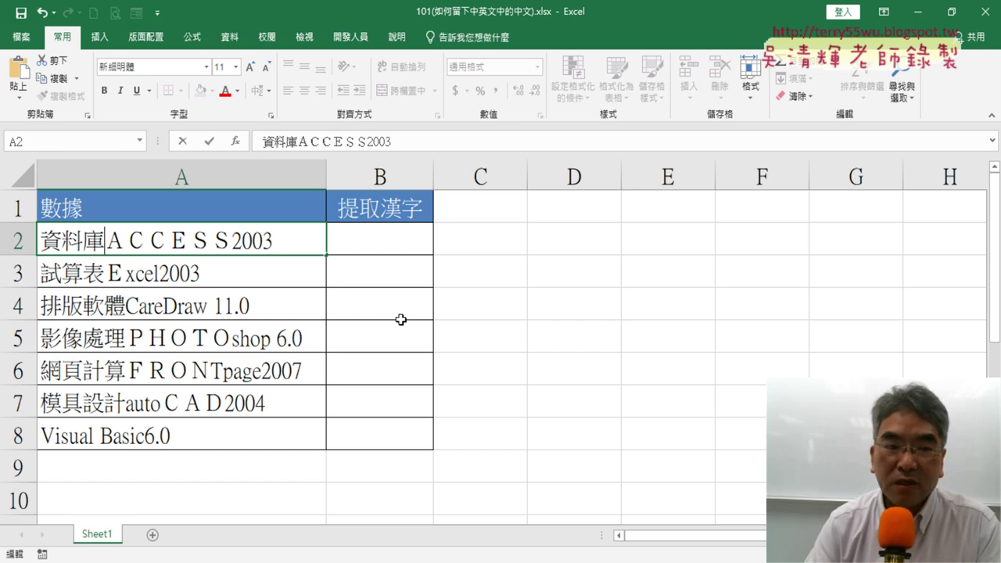
click(375, 234)
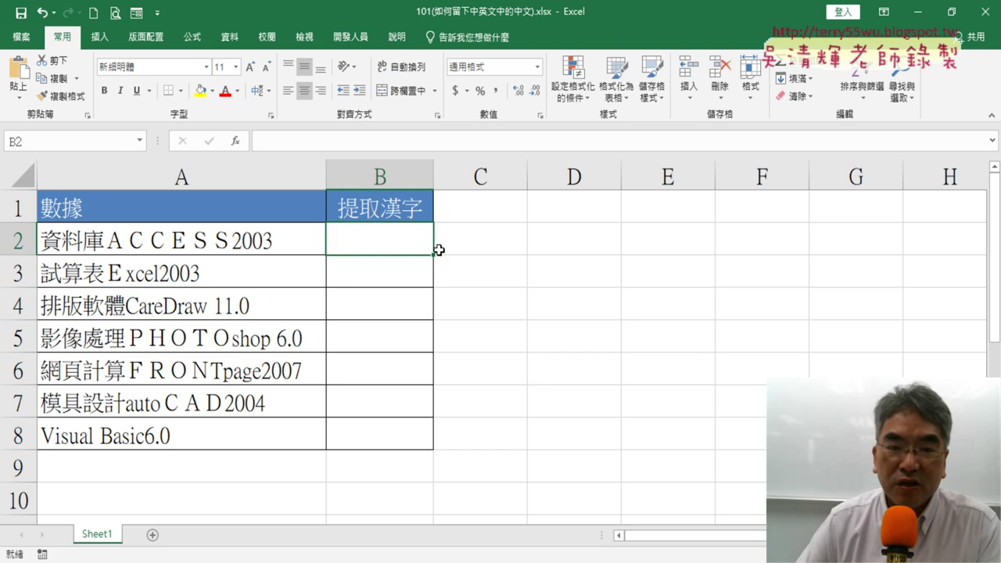
Compare the LEN and LENB descriptions in Insert Function, then cancel without inserting a function.
click(234, 141)
click(903, 270)
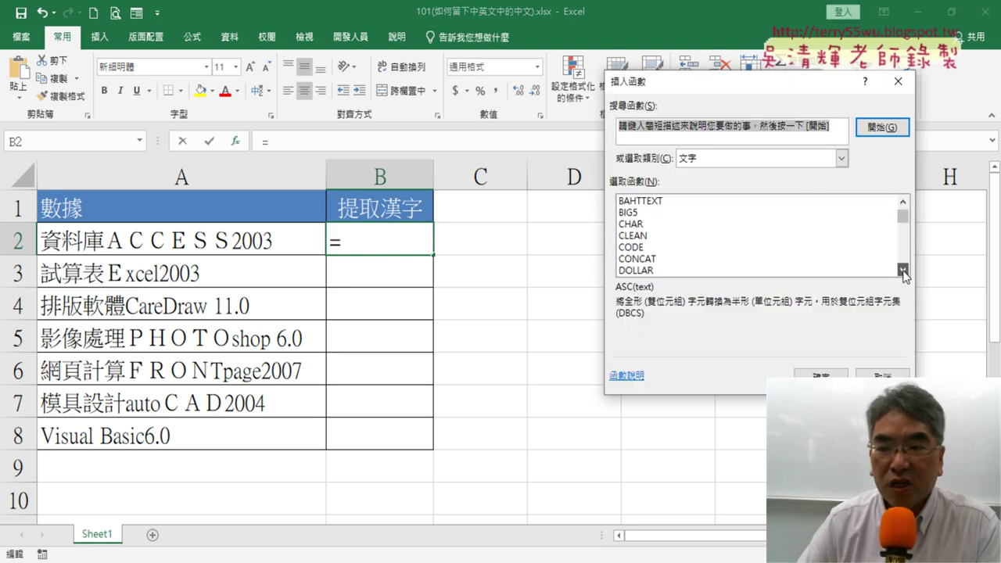
click(903, 270)
click(903, 270)
click(903, 269)
click(903, 270)
click(903, 270)
click(903, 270)
click(903, 269)
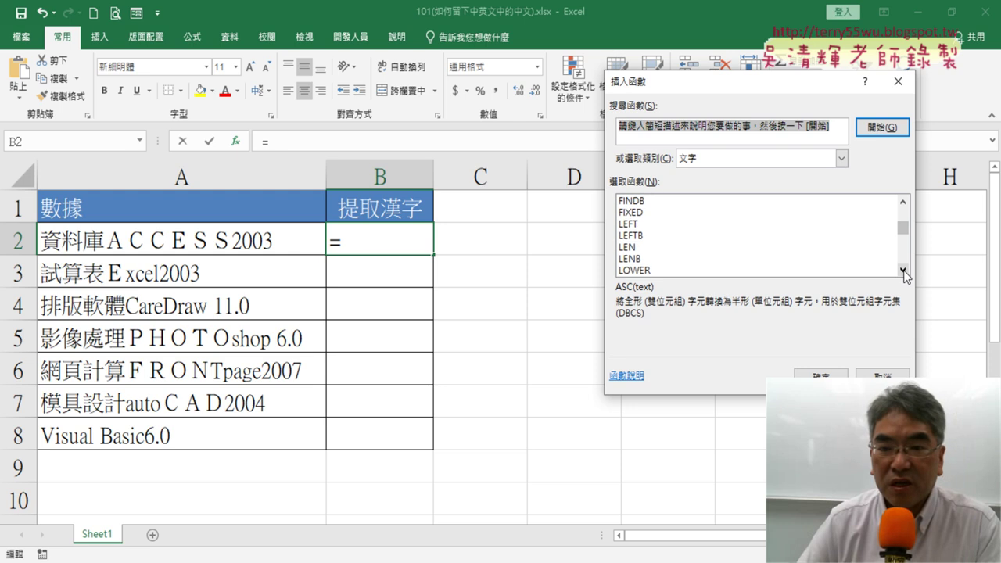
click(903, 270)
click(727, 240)
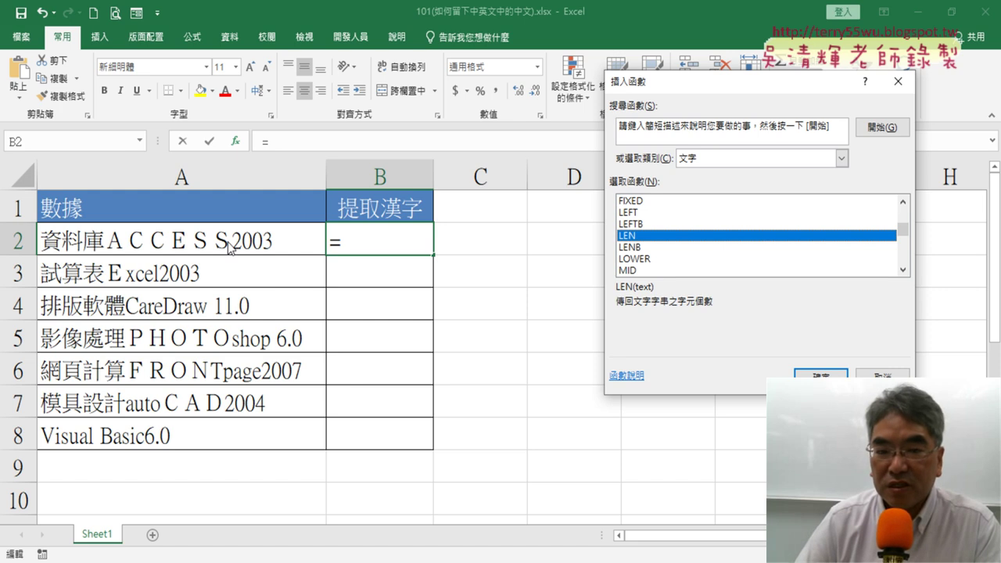
click(653, 248)
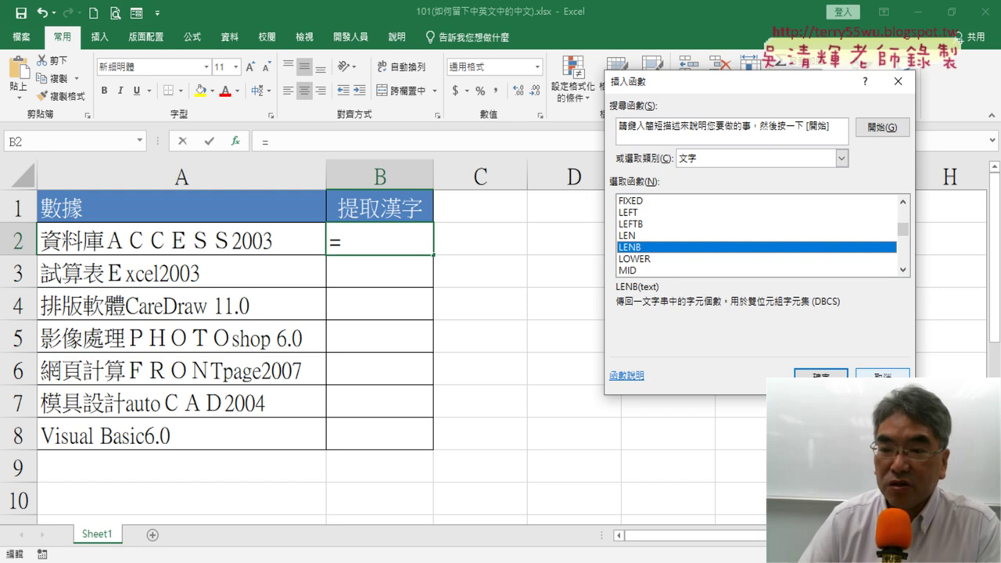
click(882, 375)
click(493, 249)
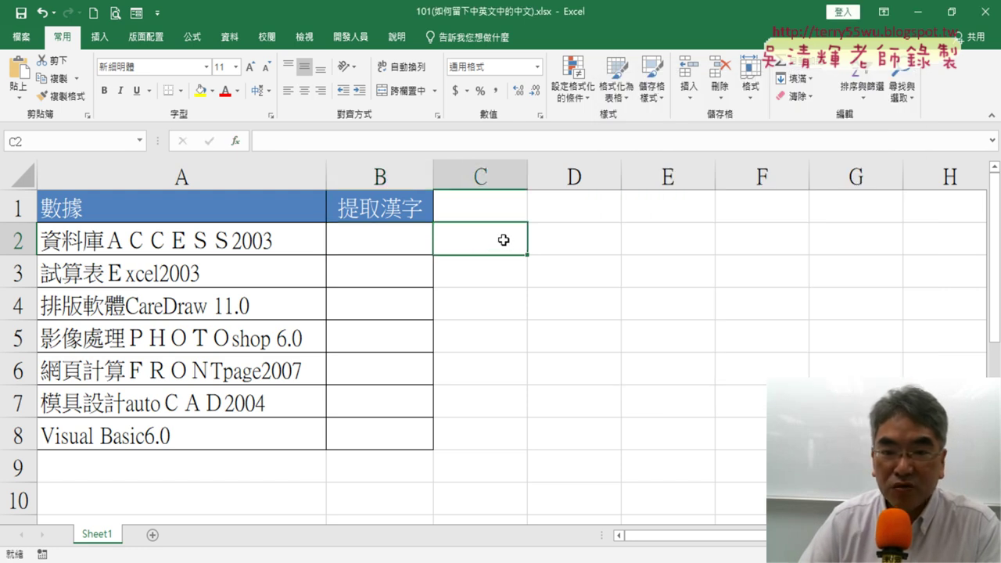
Enter =LENB(A2) in C2 via Insert Function, returning 22.
click(235, 143)
click(903, 270)
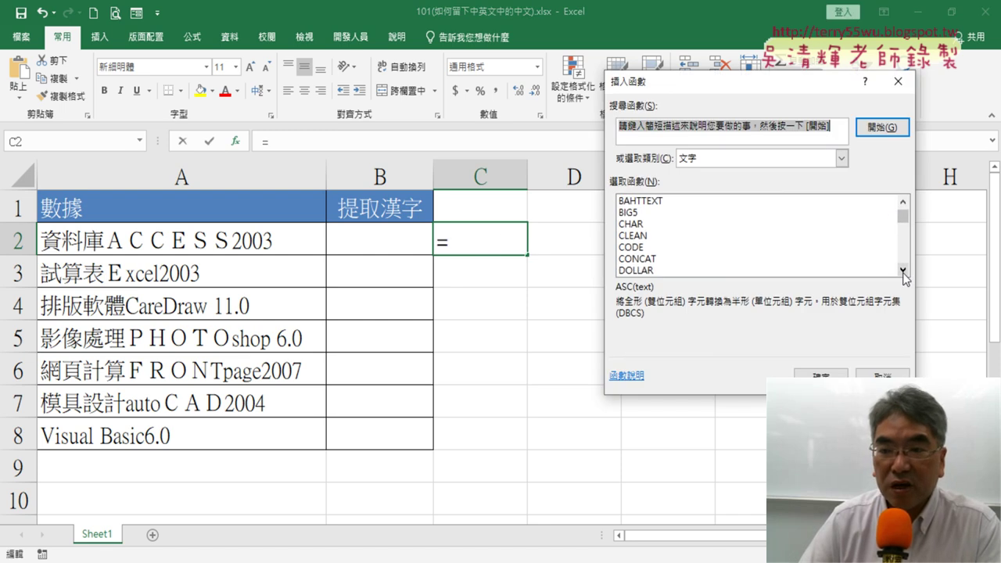
click(903, 270)
click(903, 270)
click(903, 270)
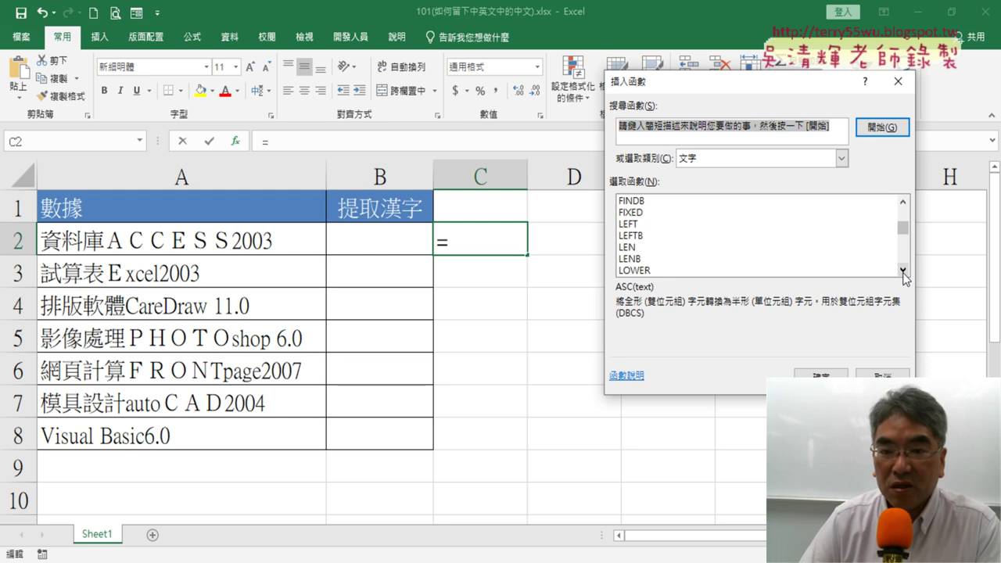
click(671, 259)
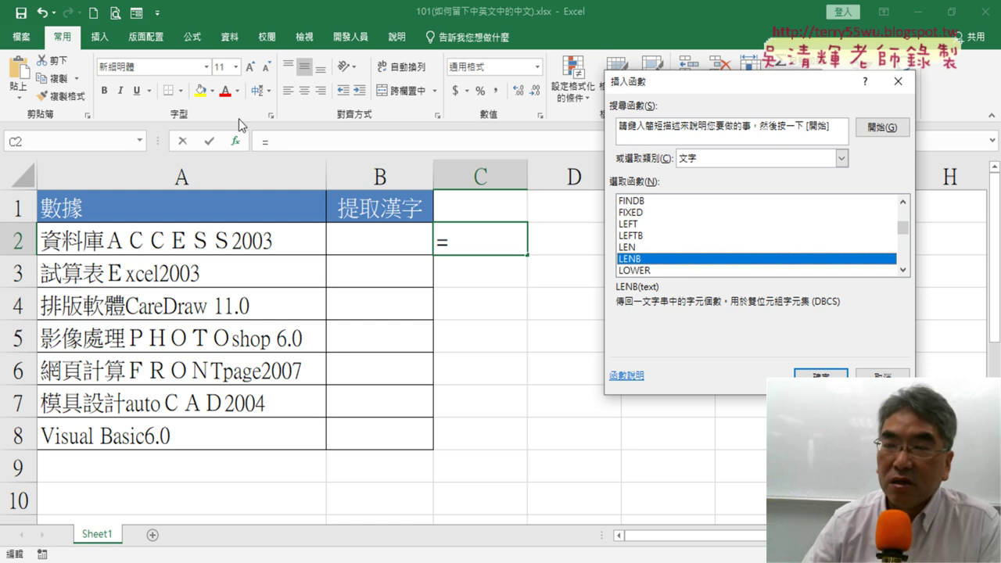
click(638, 247)
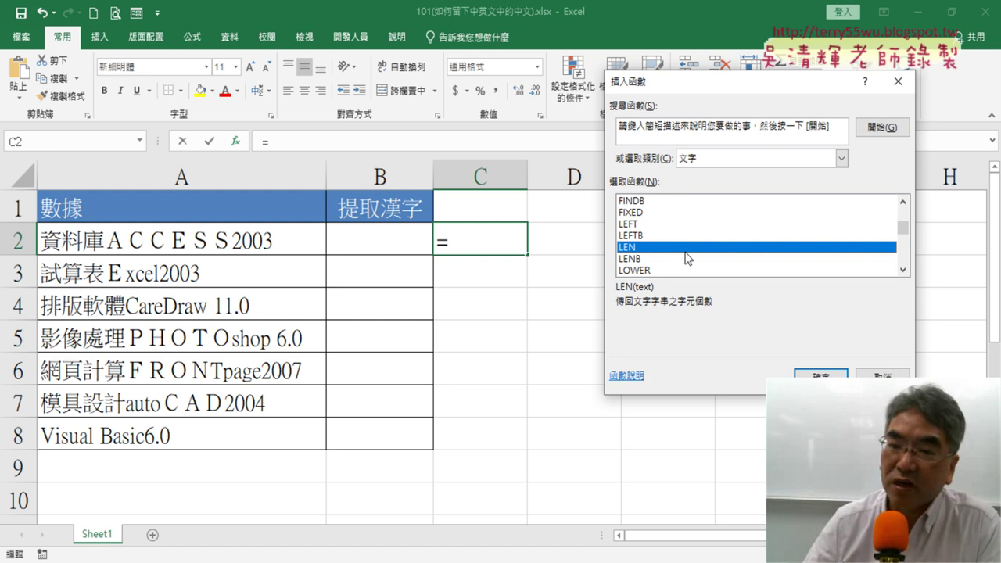
click(685, 259)
click(805, 374)
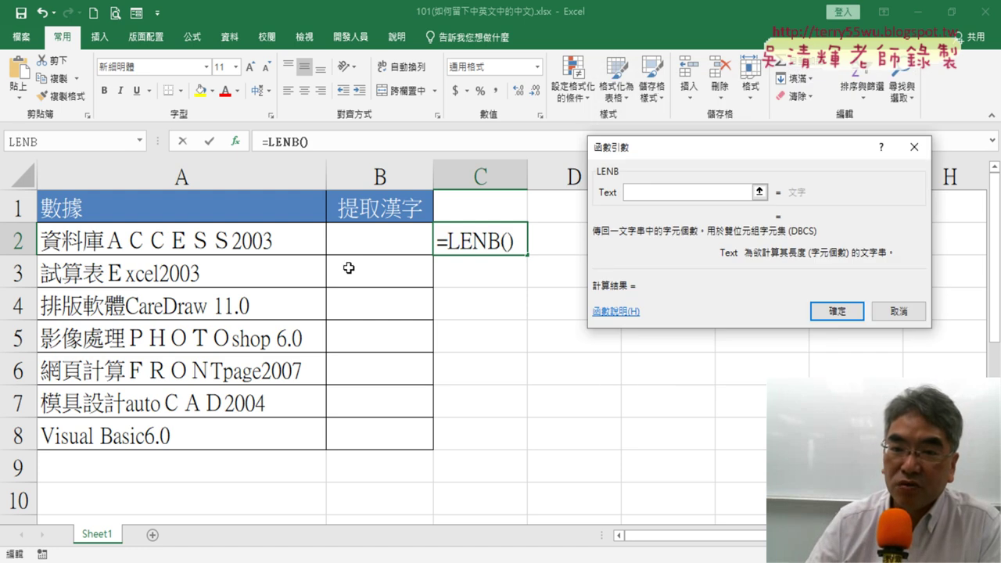
click(191, 248)
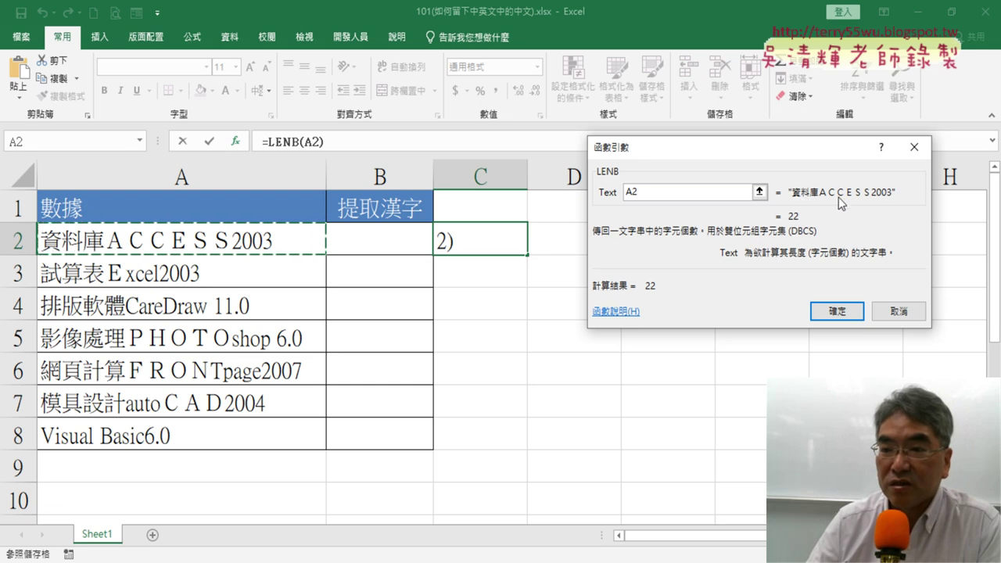
click(837, 311)
Enter =LEN(A2) in D2, giving a character count of 13.
click(602, 241)
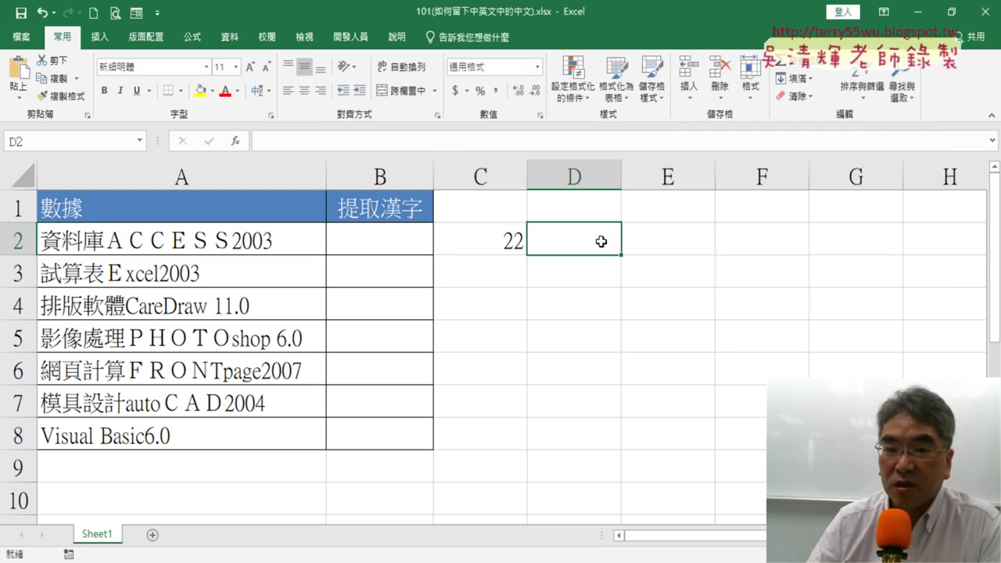
click(239, 143)
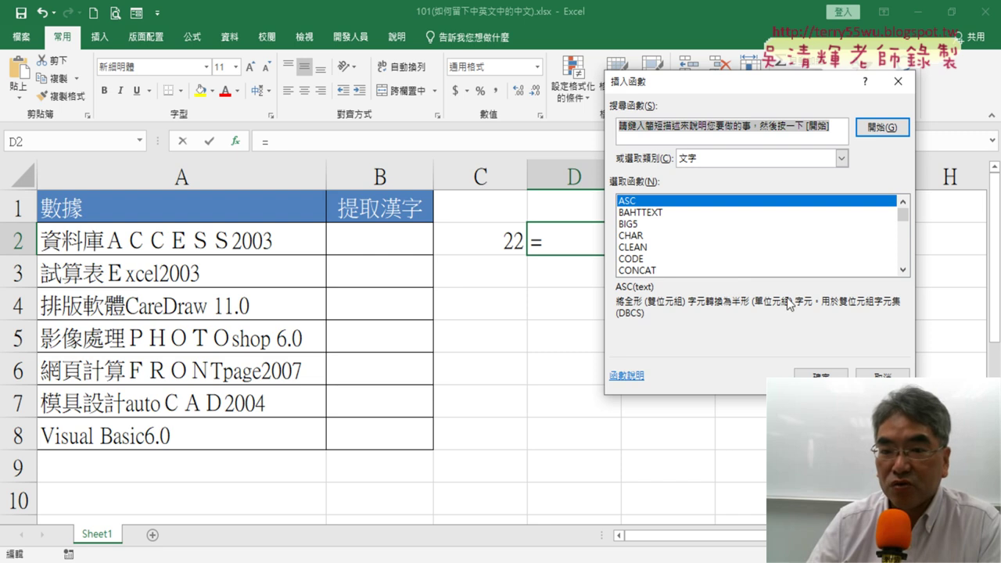
click(904, 270)
click(904, 271)
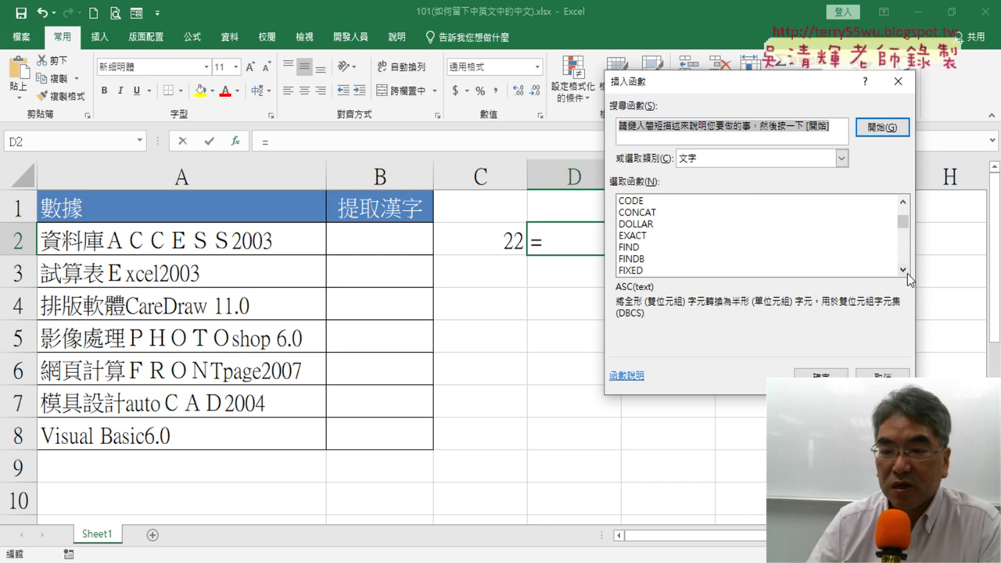
click(904, 271)
click(904, 271)
double_click(639, 259)
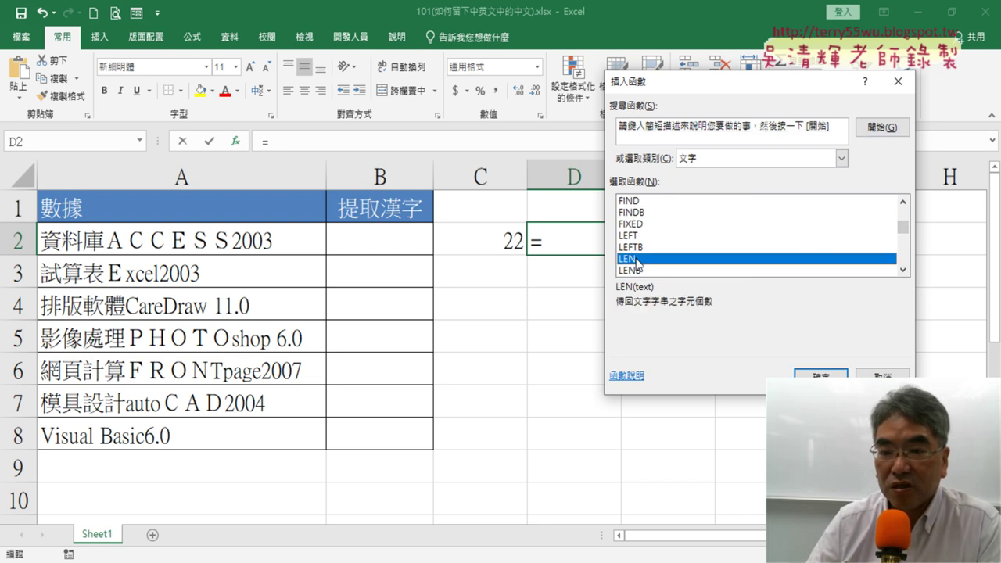
click(222, 241)
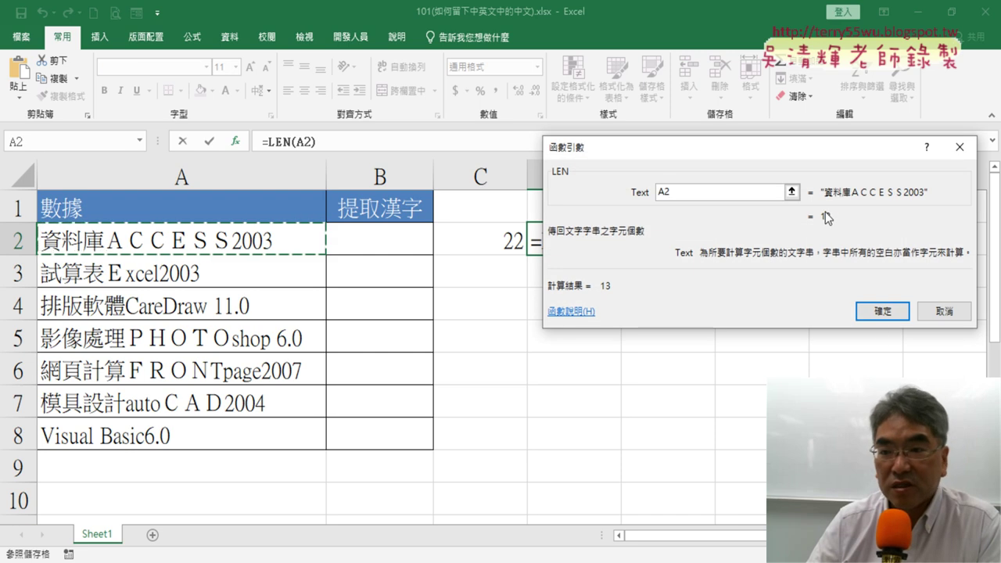
click(882, 311)
Check the formulas behind the 22 in C2 and the 13 in D2.
drag(584, 246, 504, 238)
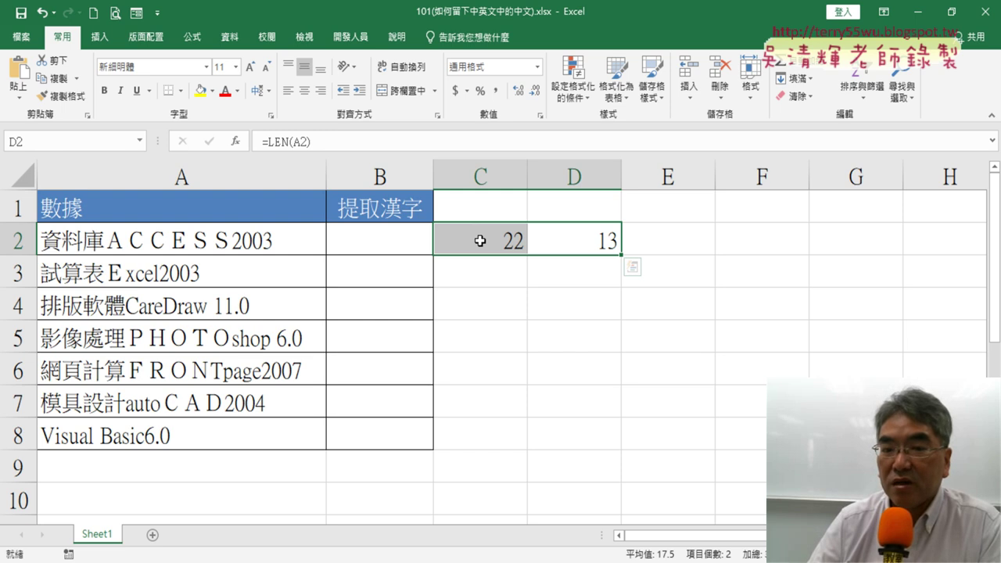
click(480, 240)
click(595, 240)
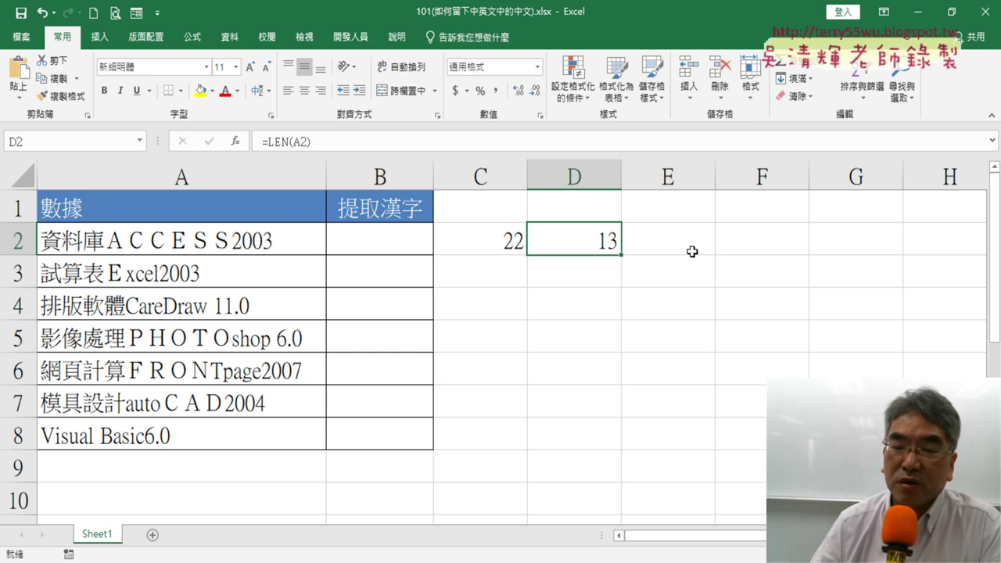
click(648, 243)
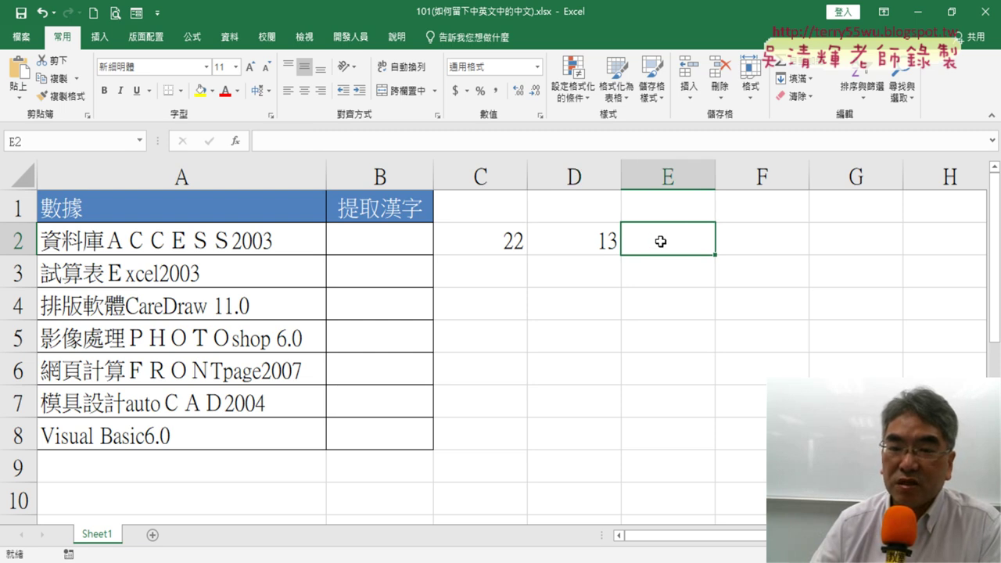
Enter =ASC(A2) in E2 to get 資料庫ACCESS2003 and autofit column E.
click(148, 240)
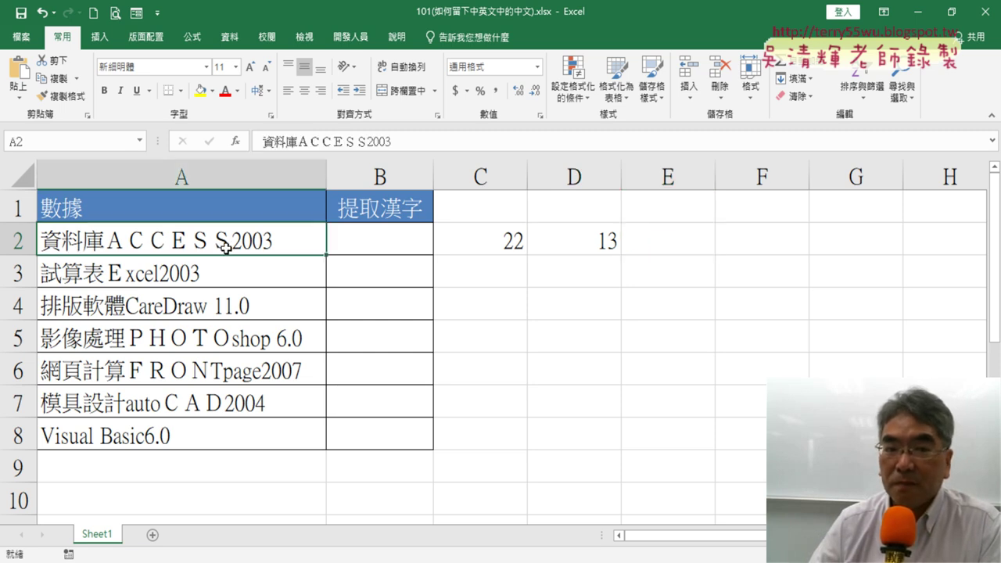
click(686, 245)
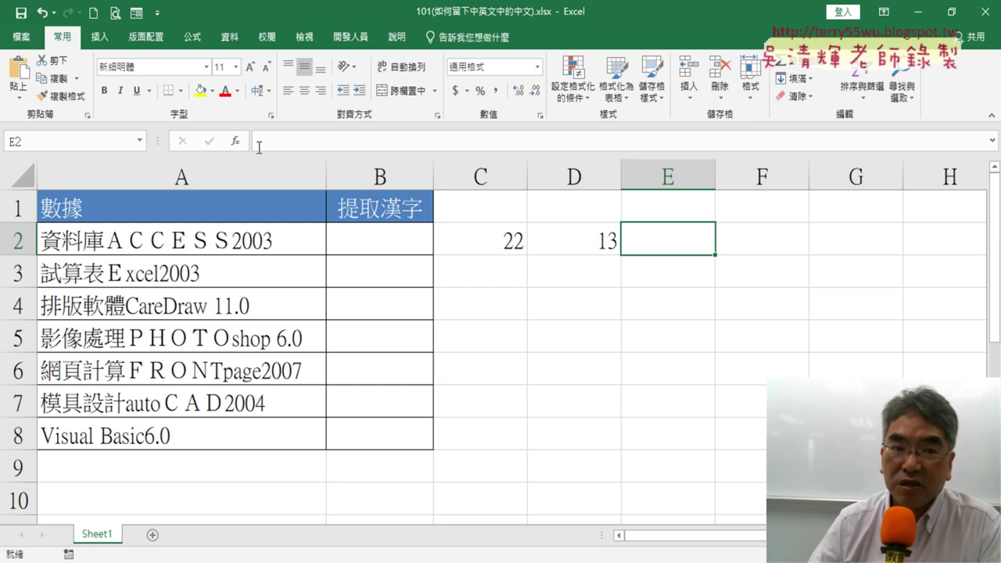
click(234, 140)
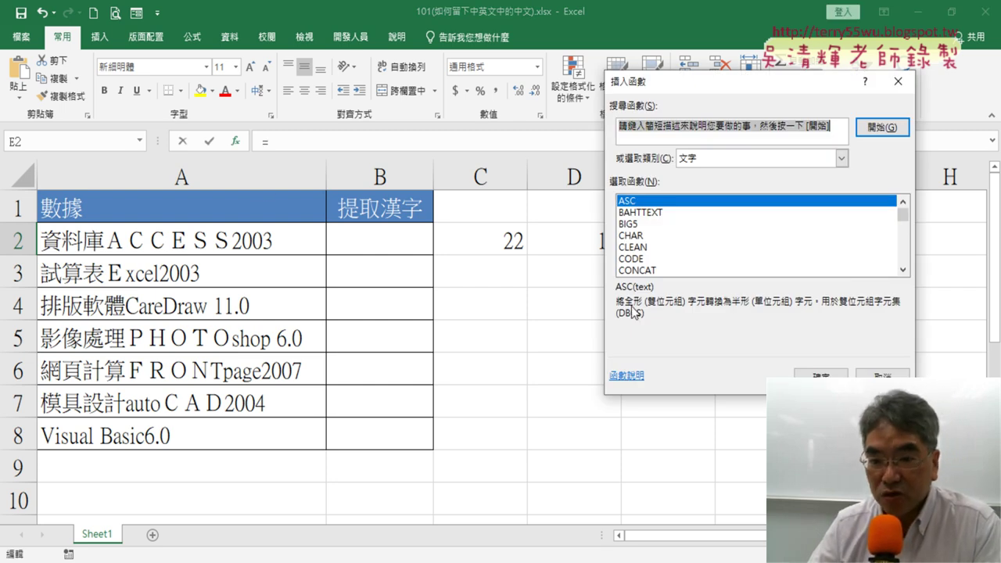
double_click(667, 205)
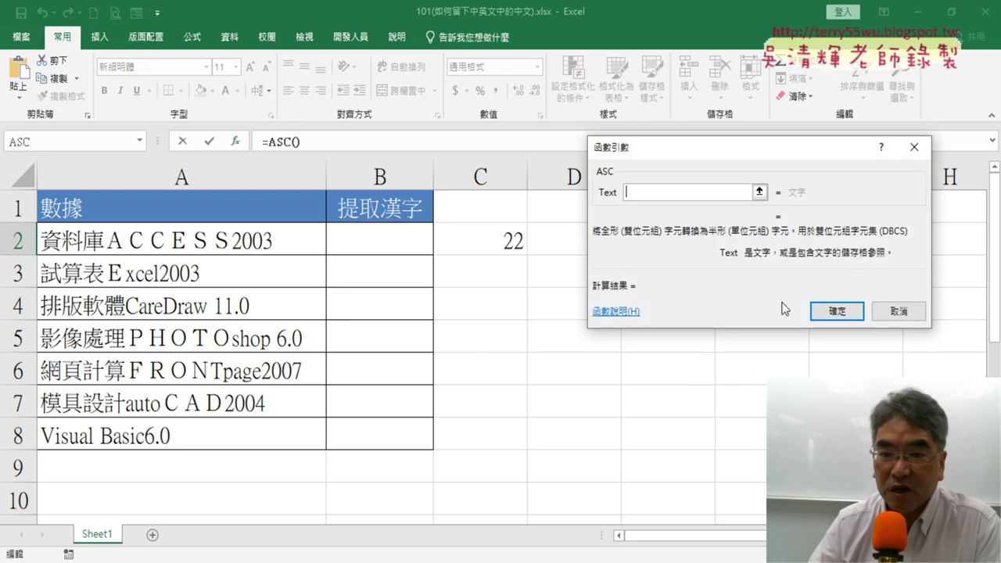
click(247, 246)
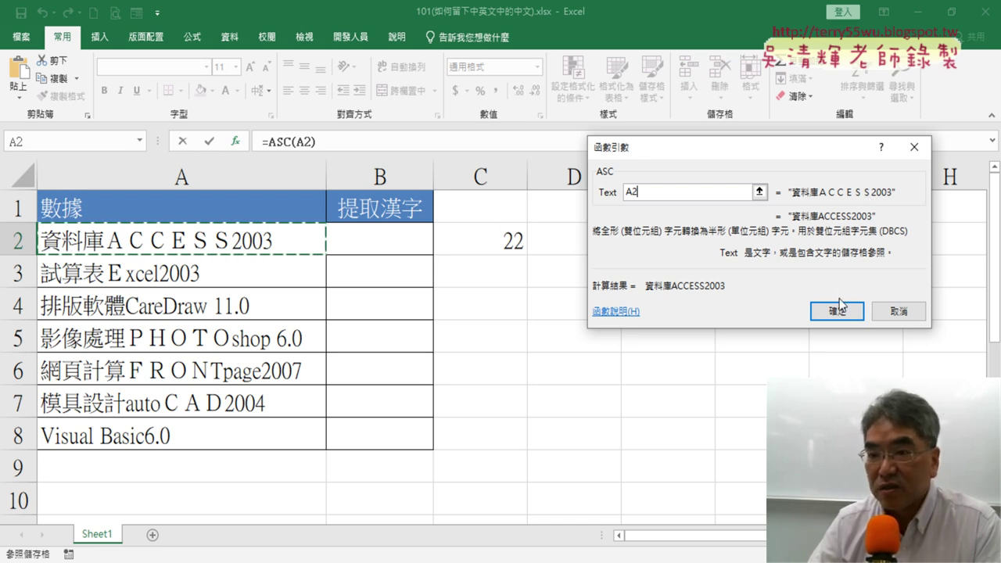
click(838, 312)
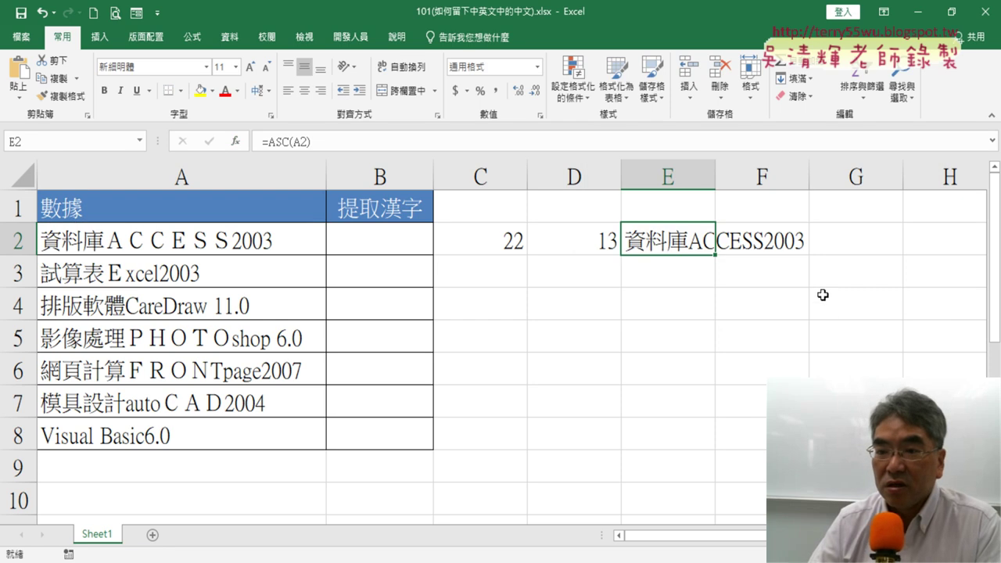
double_click(716, 173)
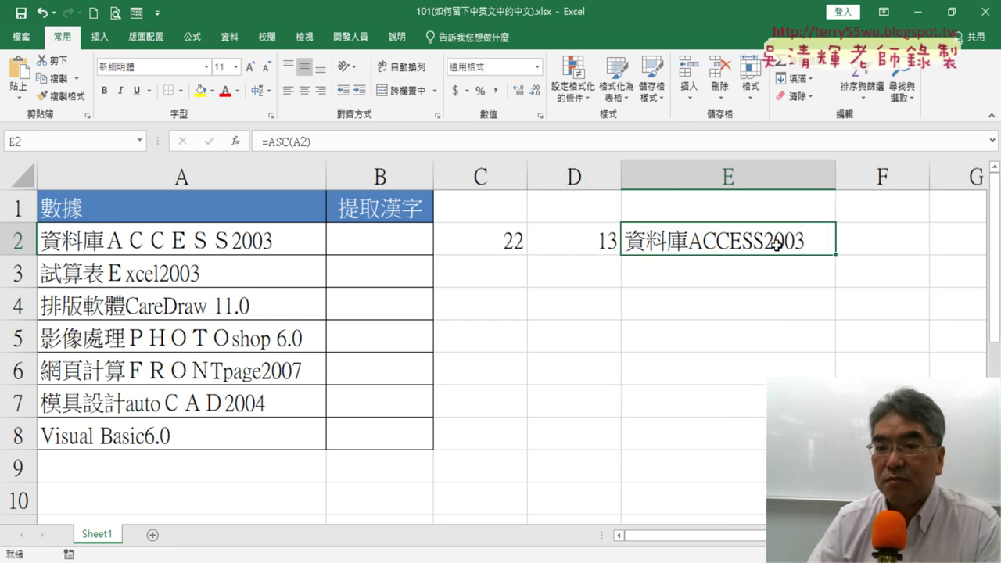
Copy the C2:D2 length formulas and paste them into F2:G2.
scroll(469, 352, right, 2)
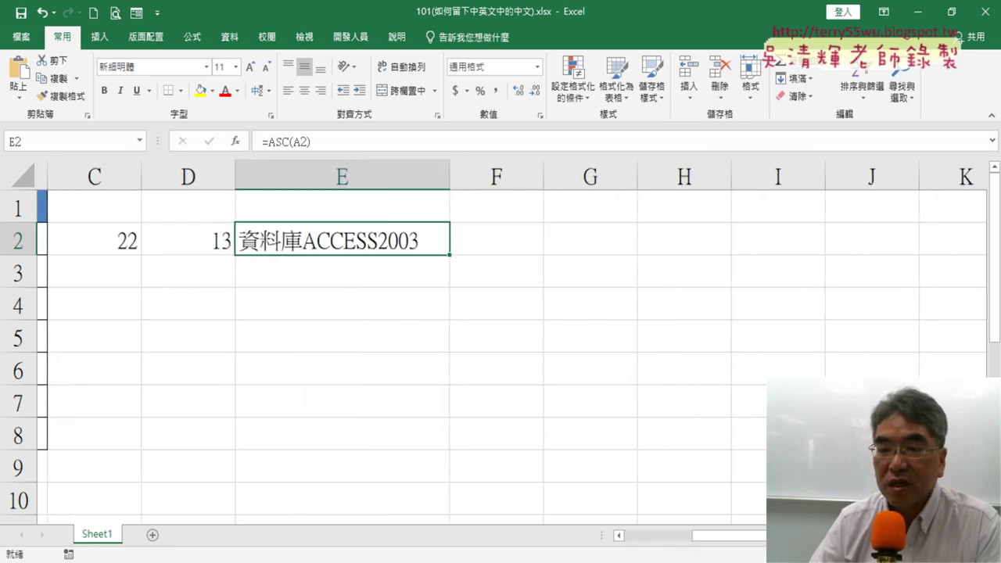
scroll(469, 352, left, 1)
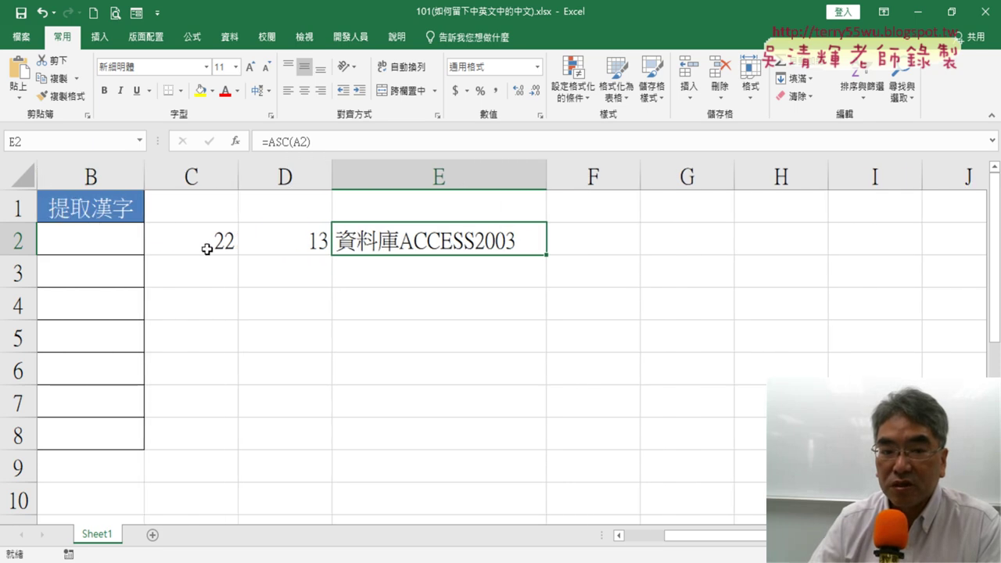
drag(206, 244, 262, 236)
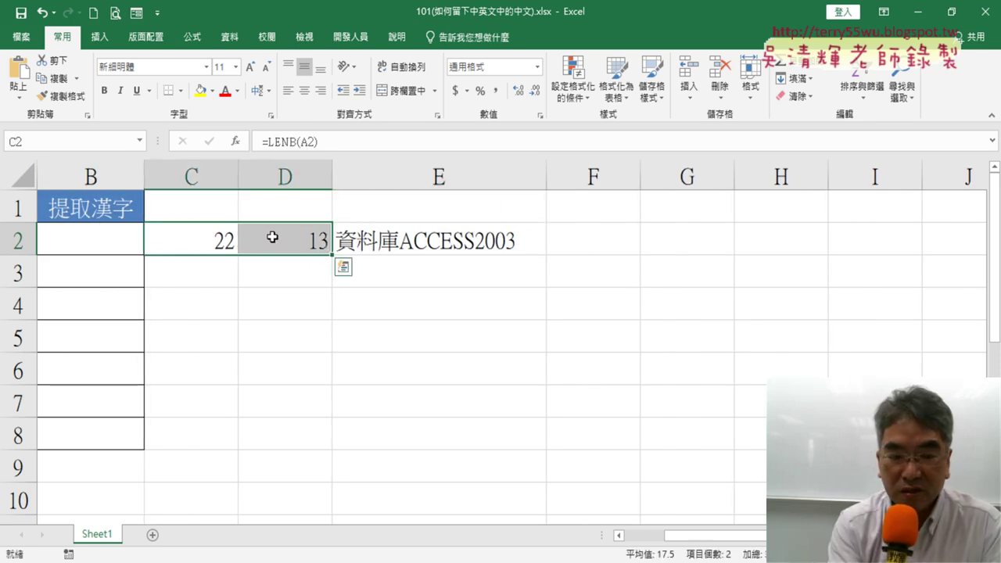
key(ctrl+c)
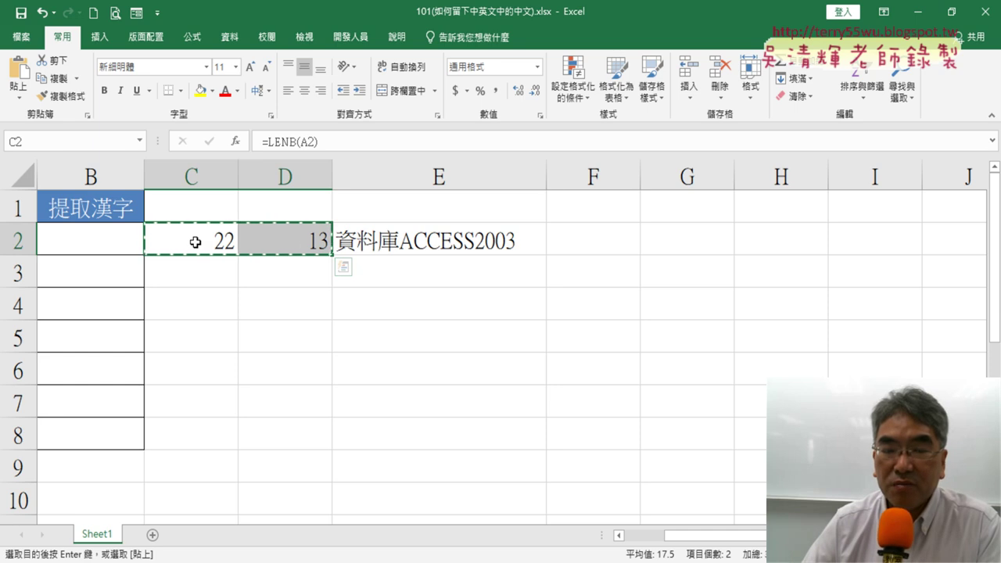
click(469, 244)
click(613, 237)
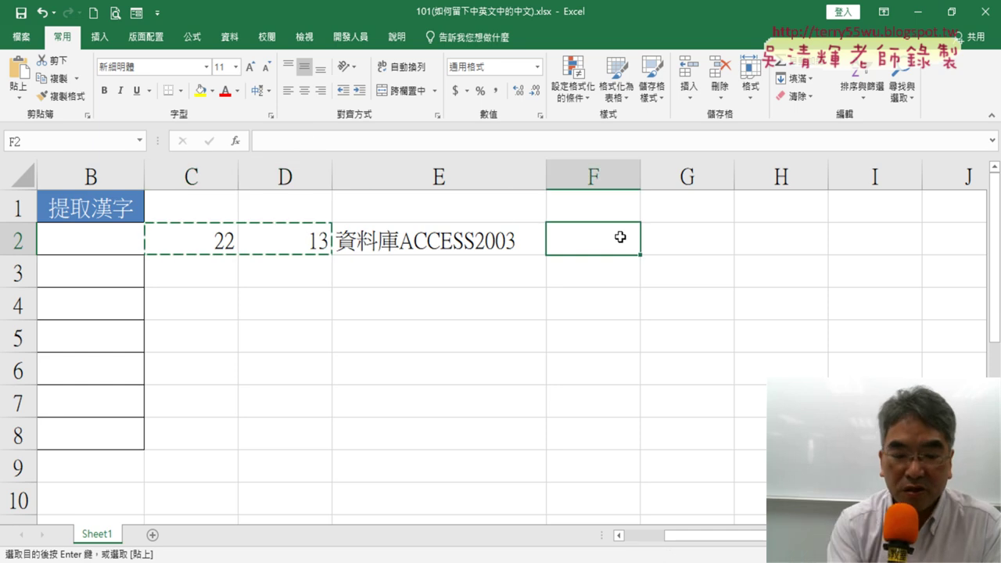
key(ctrl+v)
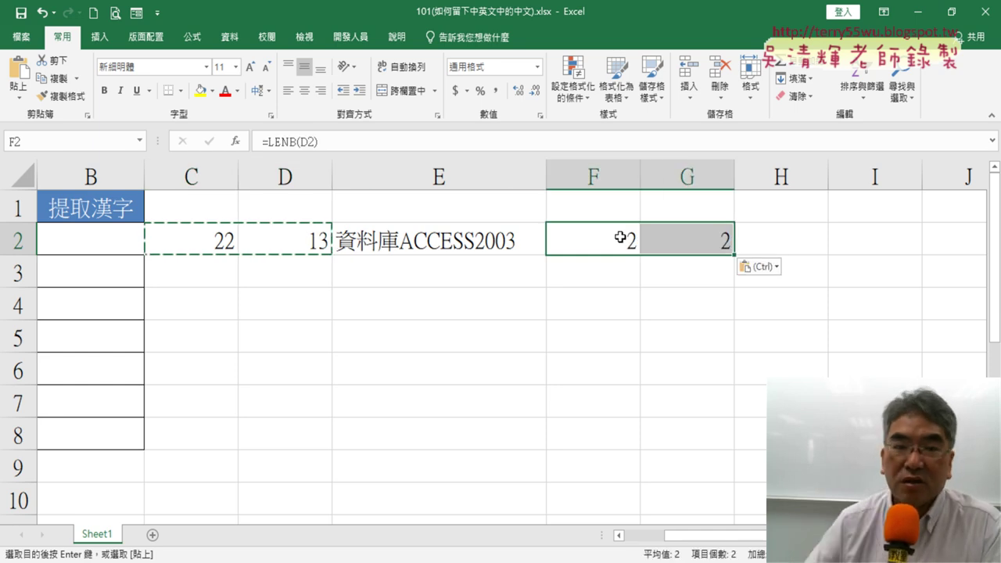
Change F2 to =LENB(E2) and G2 to =LEN(E2), returning 16 and 13.
click(563, 239)
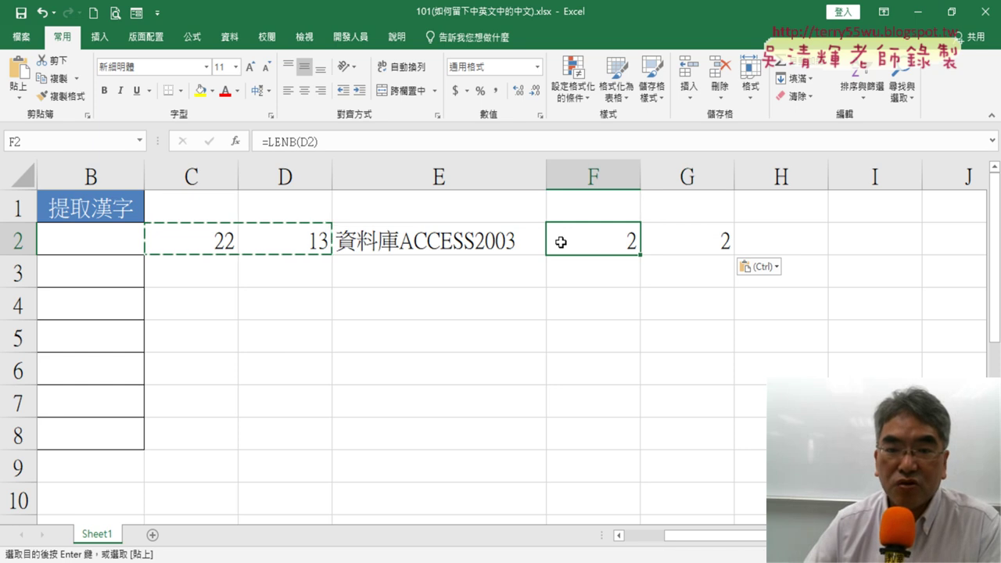
click(311, 141)
click(438, 237)
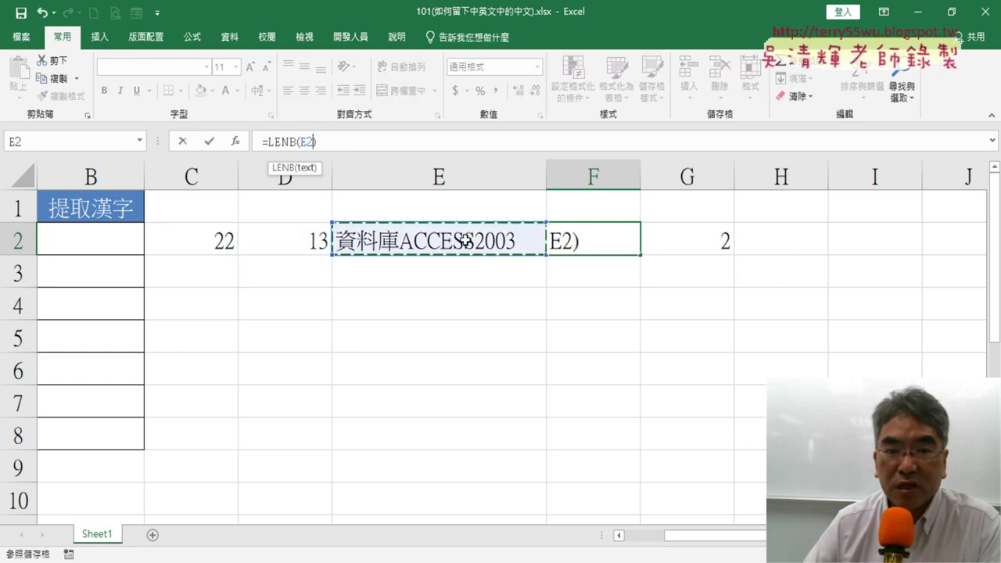
click(209, 140)
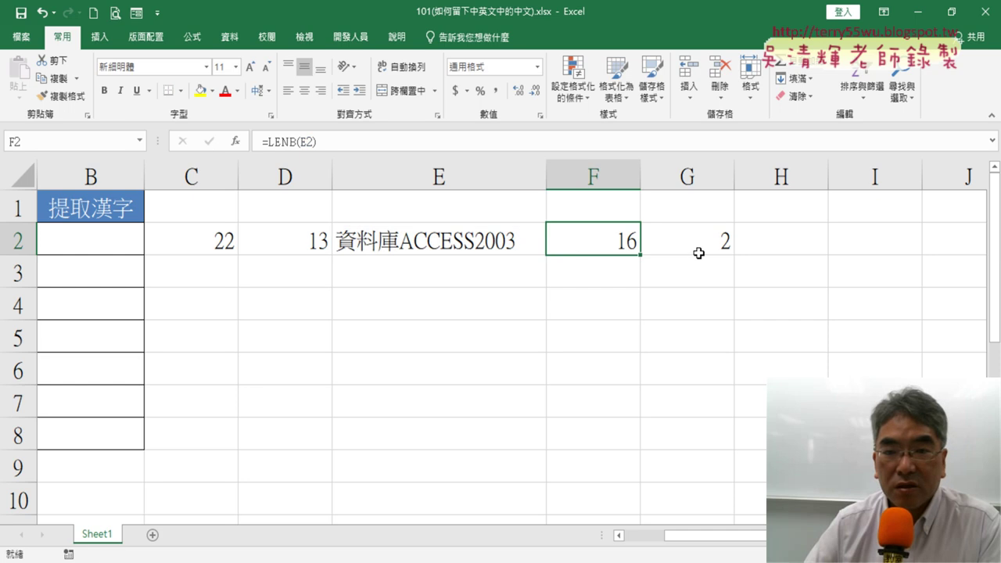
click(698, 252)
click(300, 143)
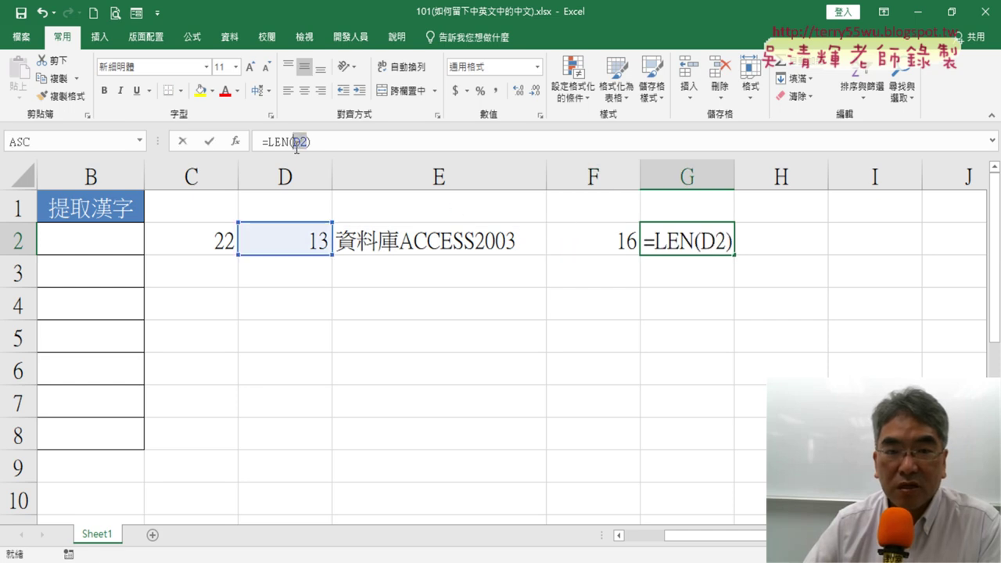
click(417, 239)
click(208, 141)
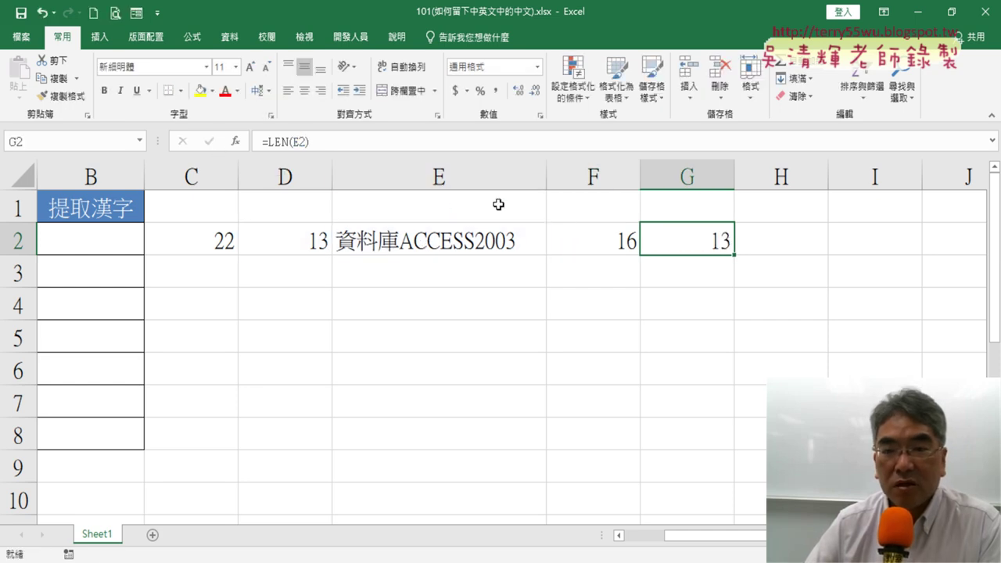
click(597, 244)
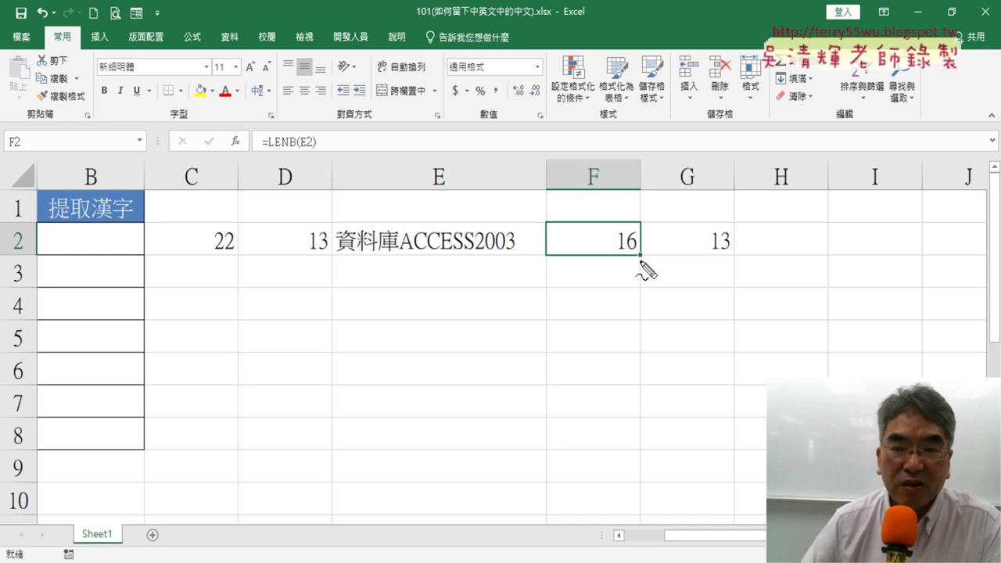
mouse_move(617, 273)
mouse_down()
mouse_move(632, 210)
mouse_move(630, 275)
mouse_up()
drag(212, 265, 227, 272)
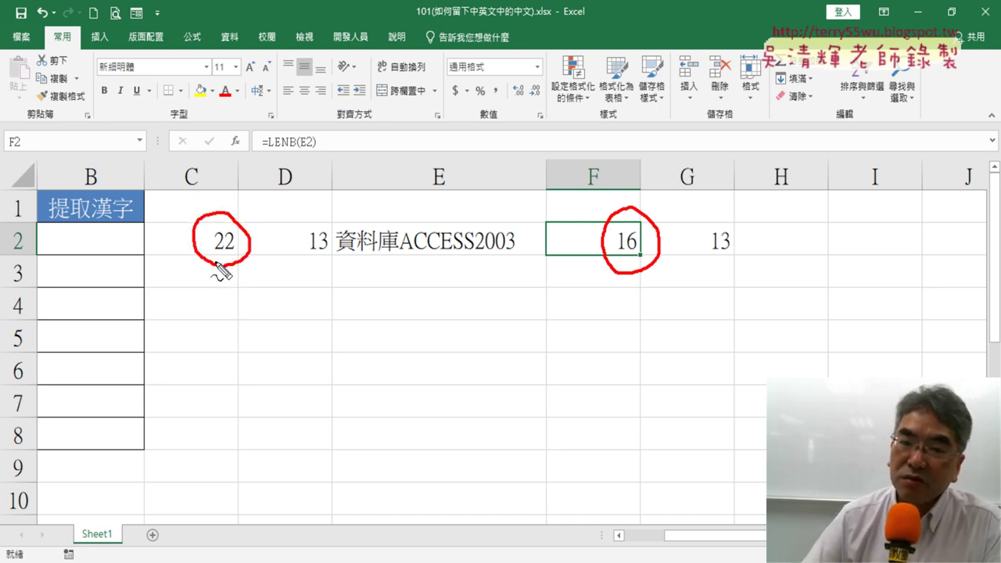
drag(354, 254, 509, 250)
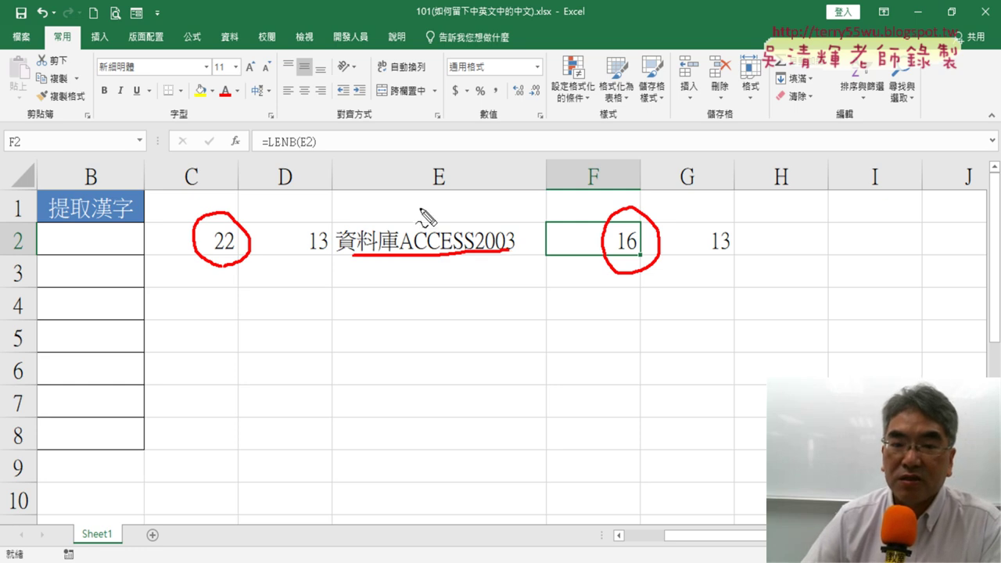
mouse_move(419, 207)
mouse_down()
mouse_move(439, 205)
mouse_move(442, 186)
mouse_move(452, 205)
mouse_up()
drag(505, 169, 500, 189)
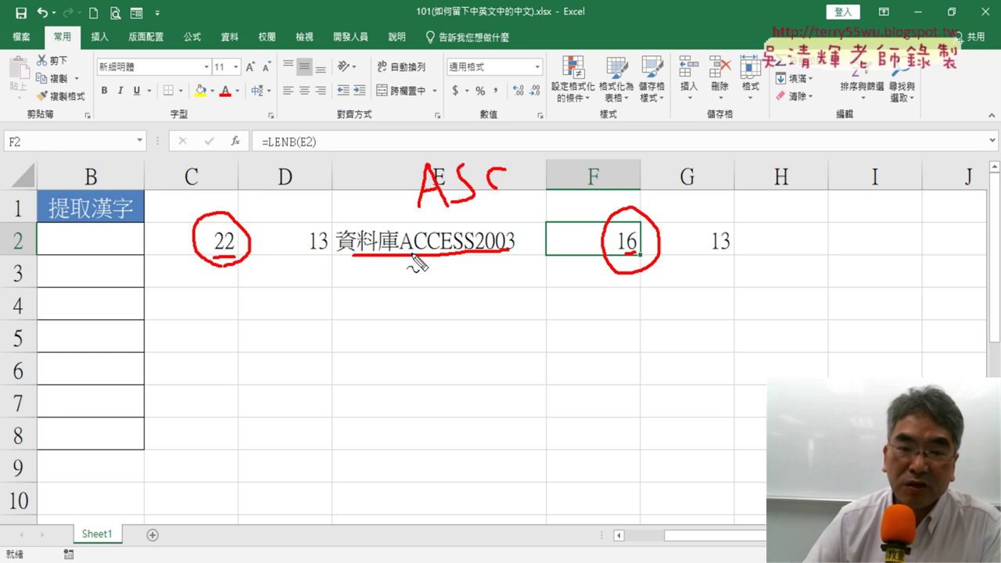
drag(407, 261, 475, 261)
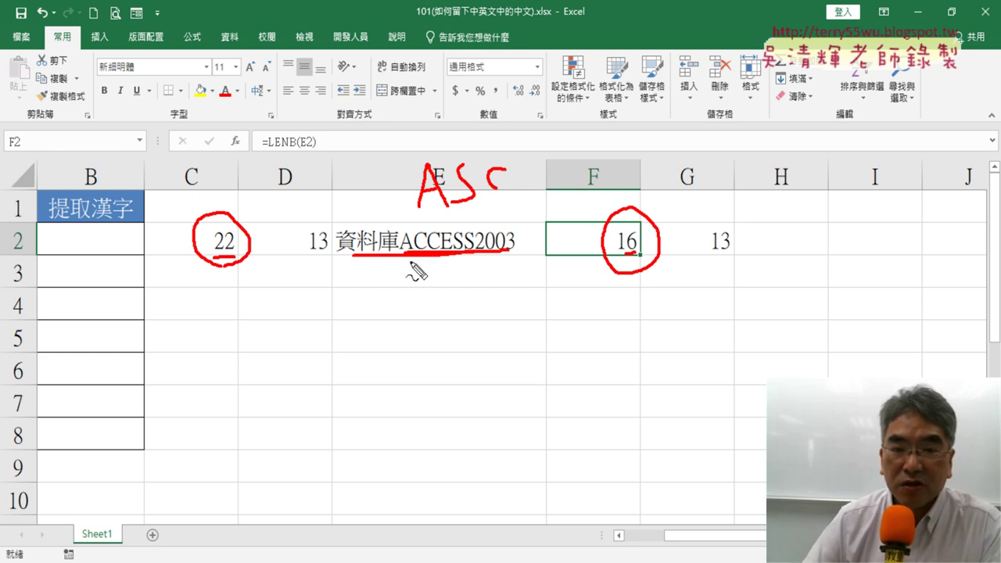
drag(413, 266, 491, 270)
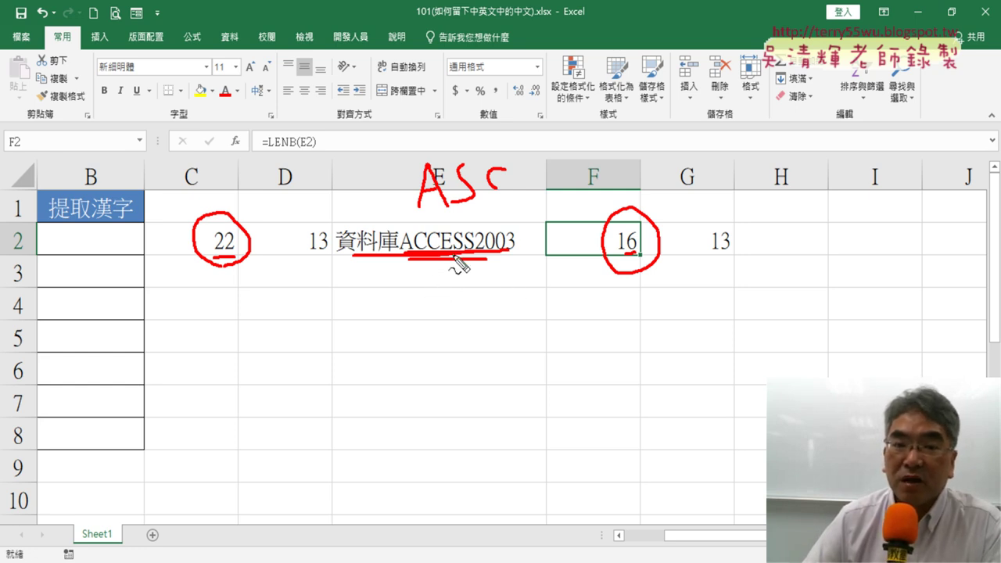
mouse_move(341, 253)
mouse_down()
mouse_move(391, 254)
mouse_move(366, 275)
mouse_up()
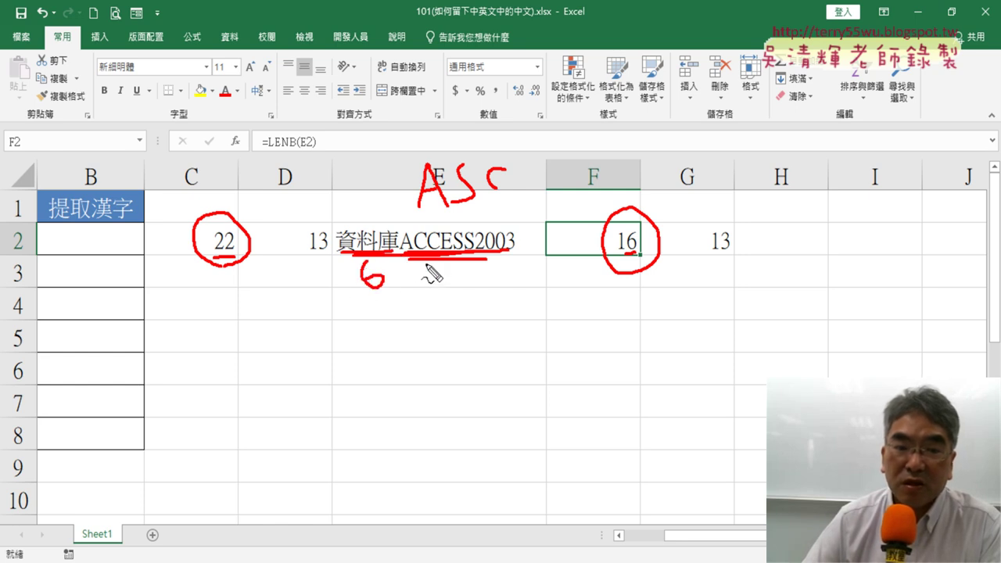
mouse_move(451, 268)
mouse_down()
mouse_move(452, 290)
mouse_move(468, 272)
mouse_up()
drag(403, 279, 437, 279)
drag(426, 264, 426, 294)
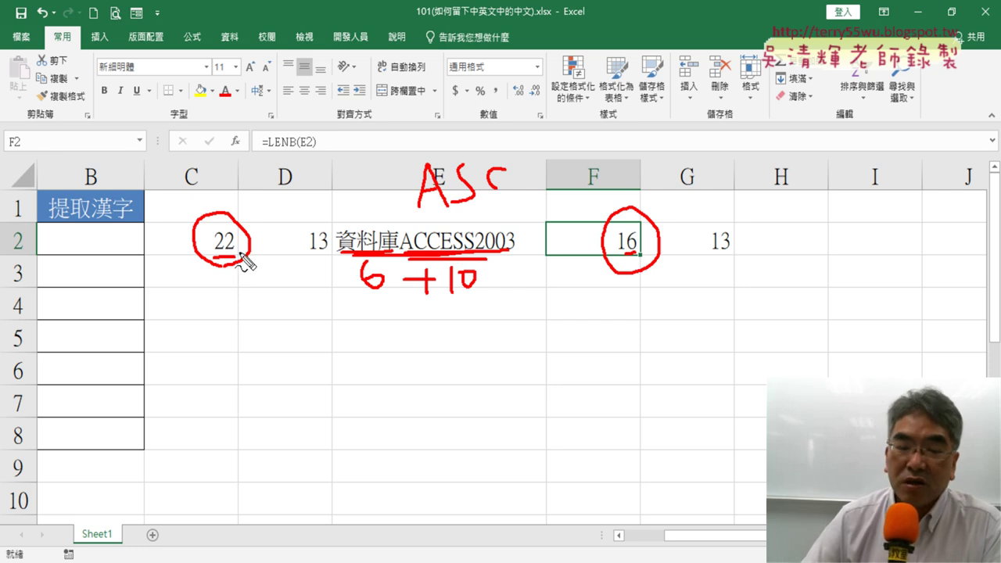
key(Escape)
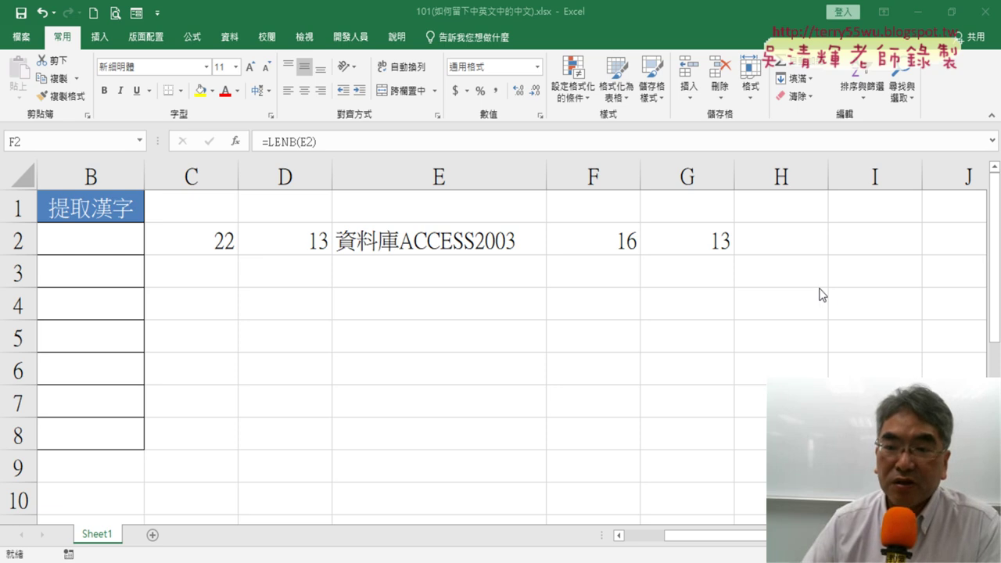
key(ctrl+2)
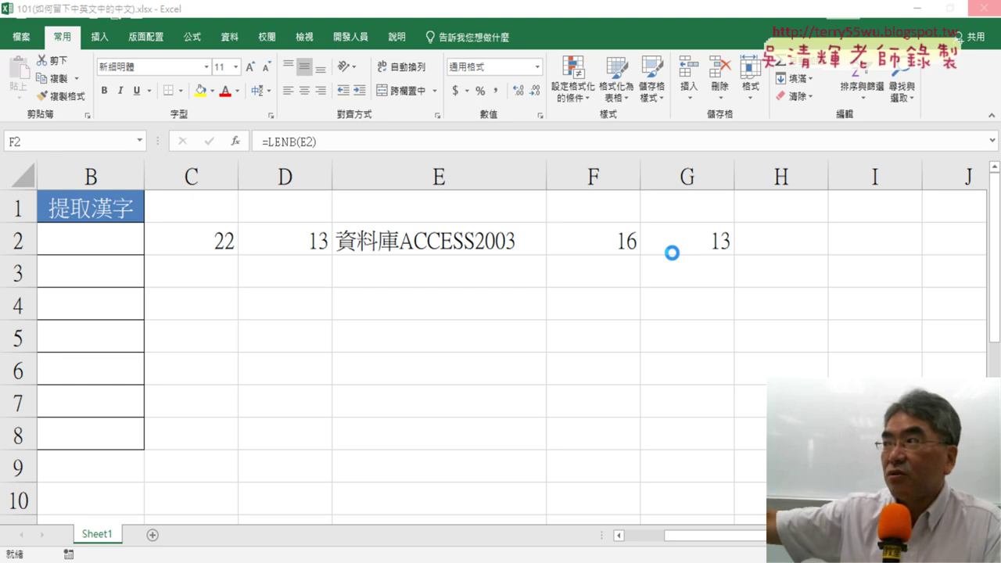
Enter =F2-G2 in H2, giving 3 Chinese characters for E2.
key(Escape)
key(Right)
key(Right)
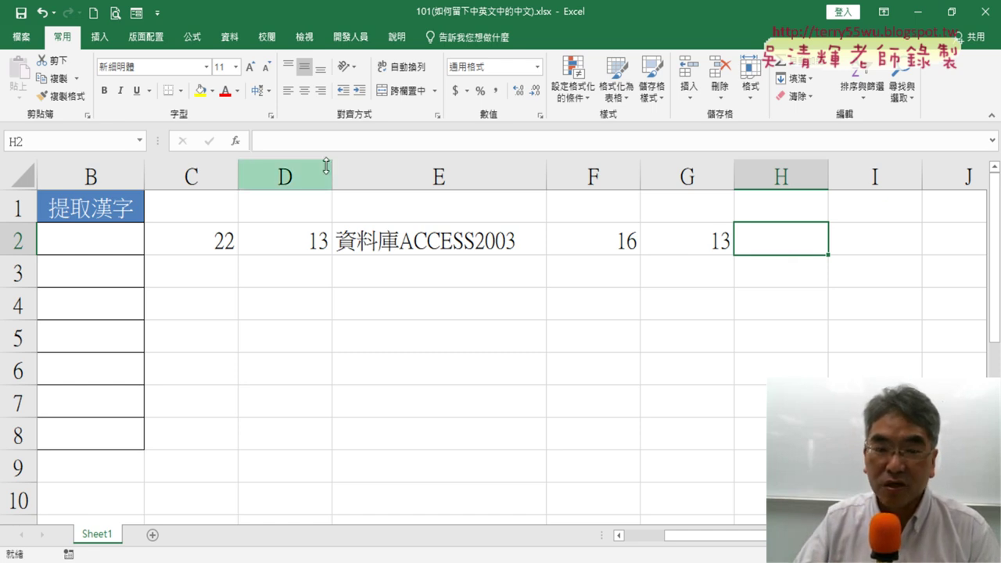
click(235, 141)
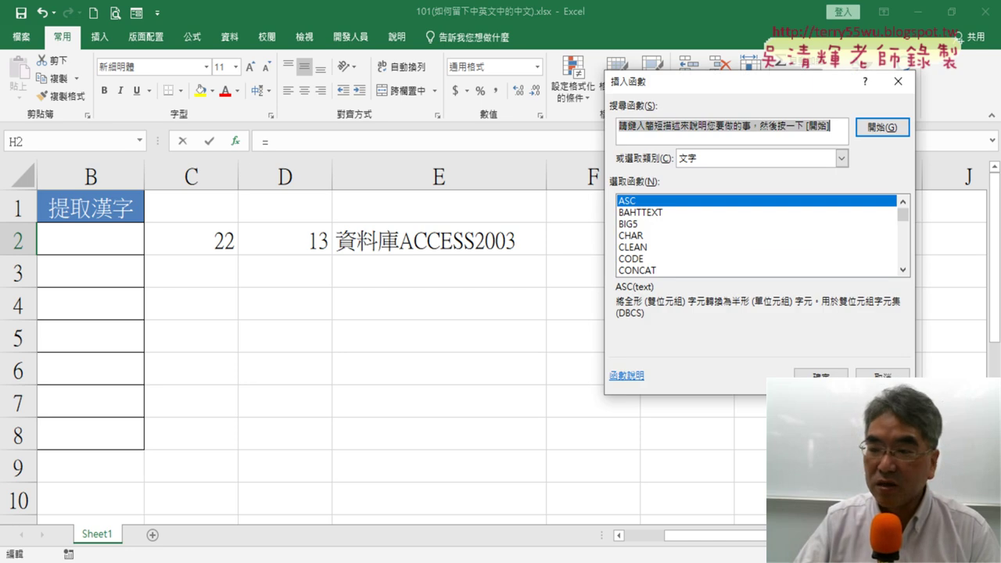
click(882, 377)
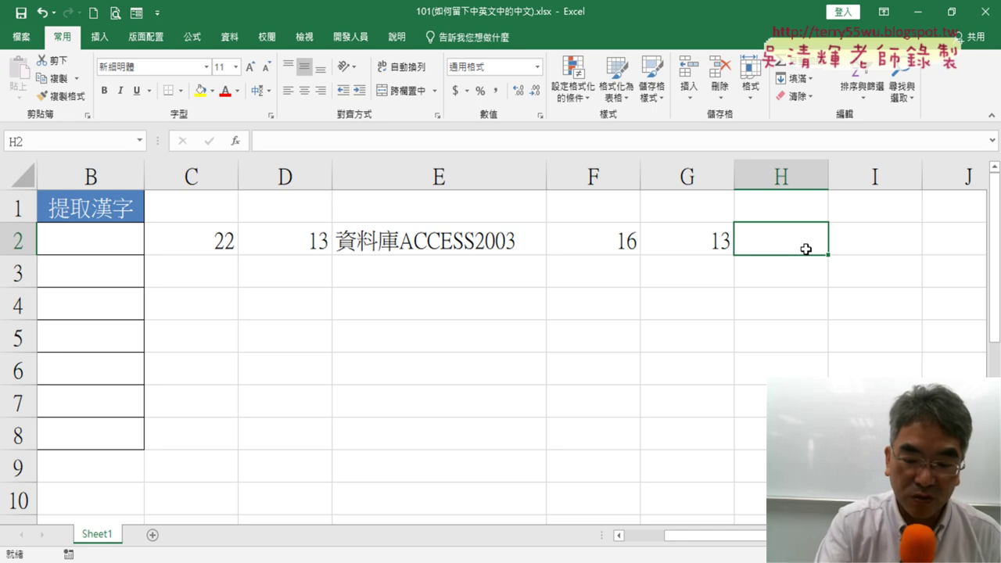
text(=)
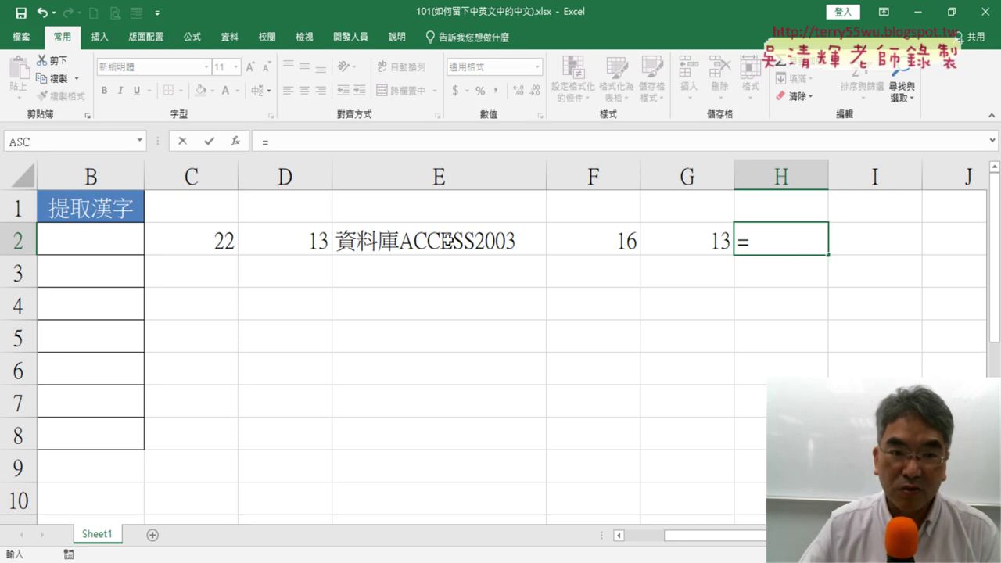
click(607, 241)
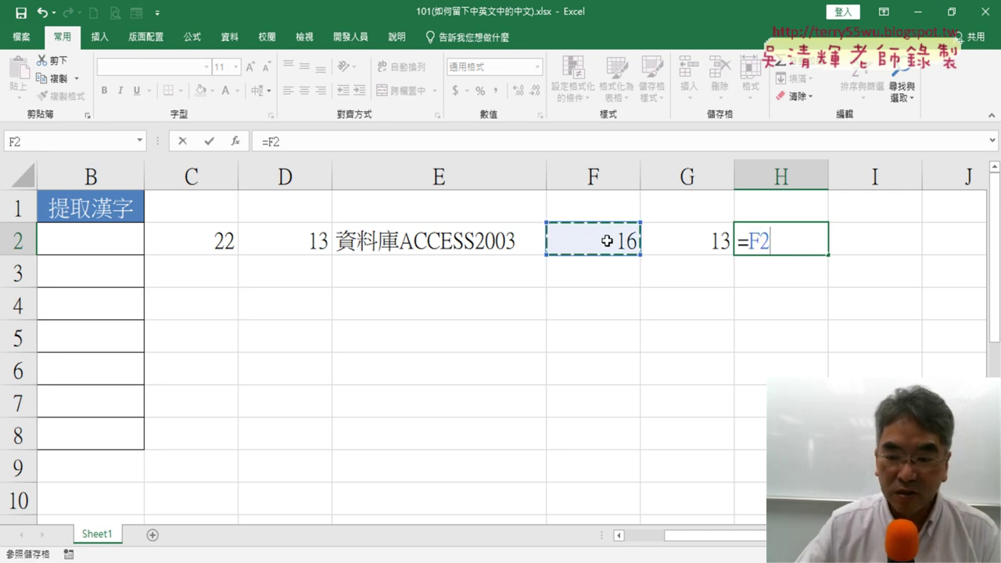
text(-)
click(703, 231)
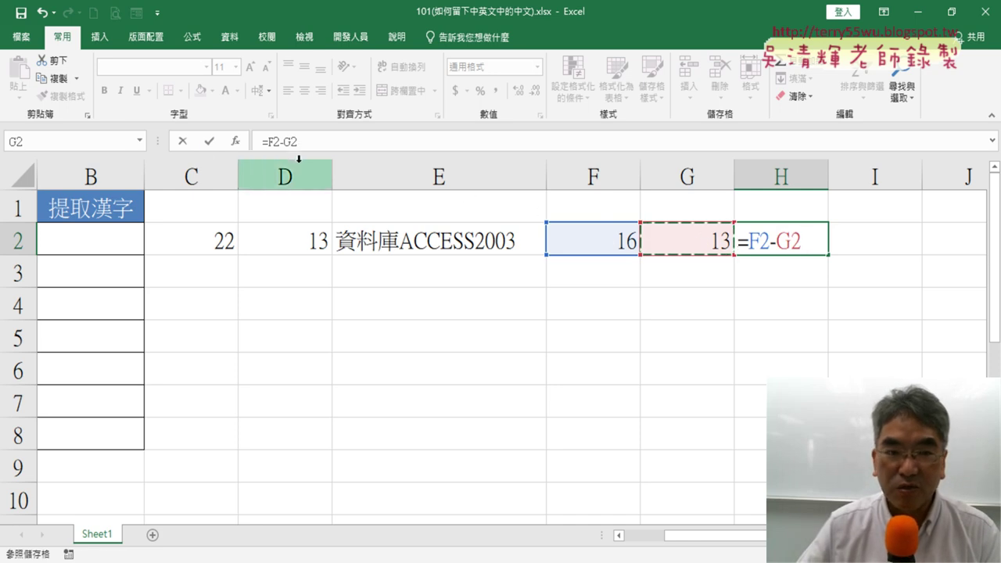
click(208, 142)
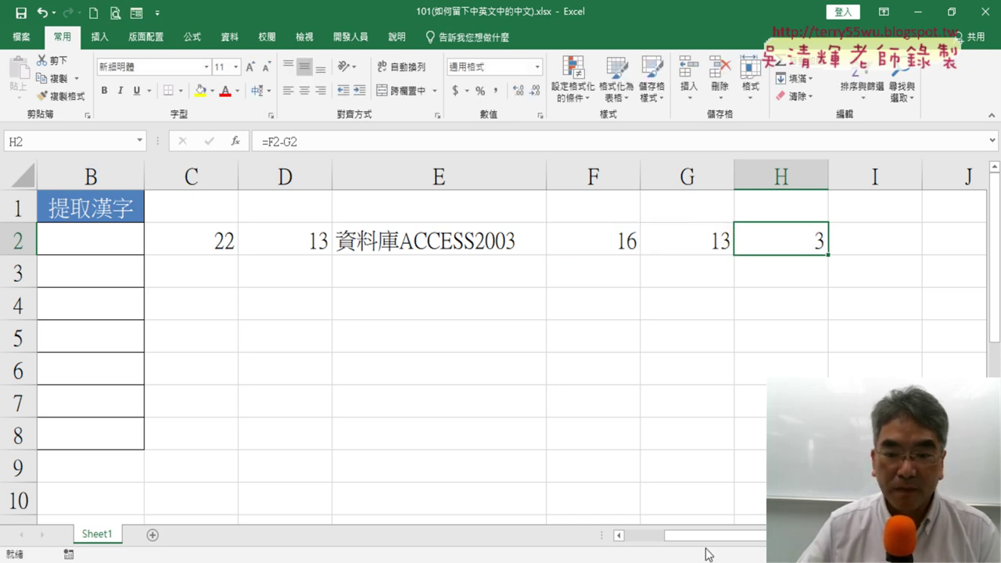
drag(703, 535, 661, 536)
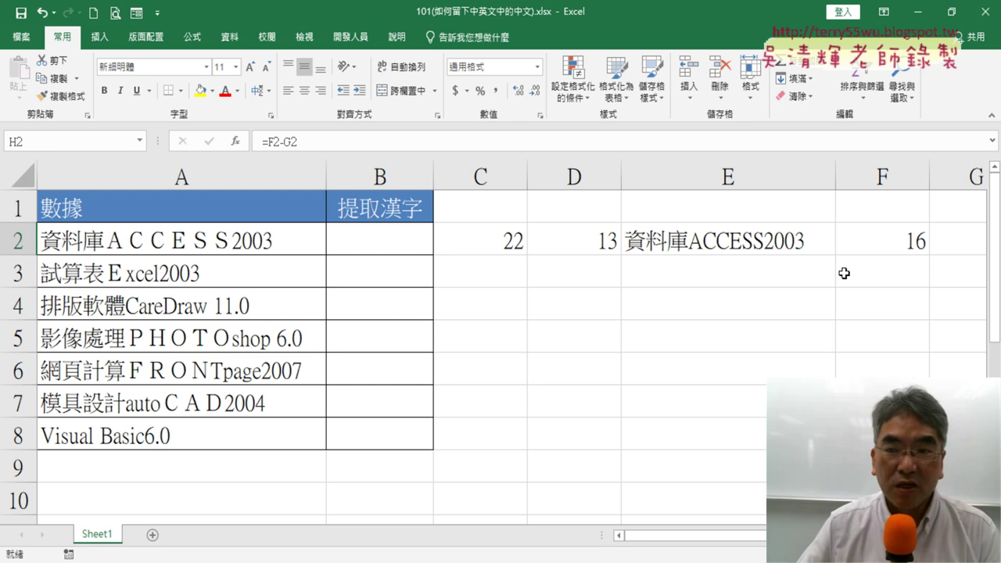
Narrow columns C and D, auto-fit F and G, and narrow column E.
mouse_move(483, 177)
mouse_down()
mouse_move(576, 177)
mouse_move(472, 172)
mouse_up()
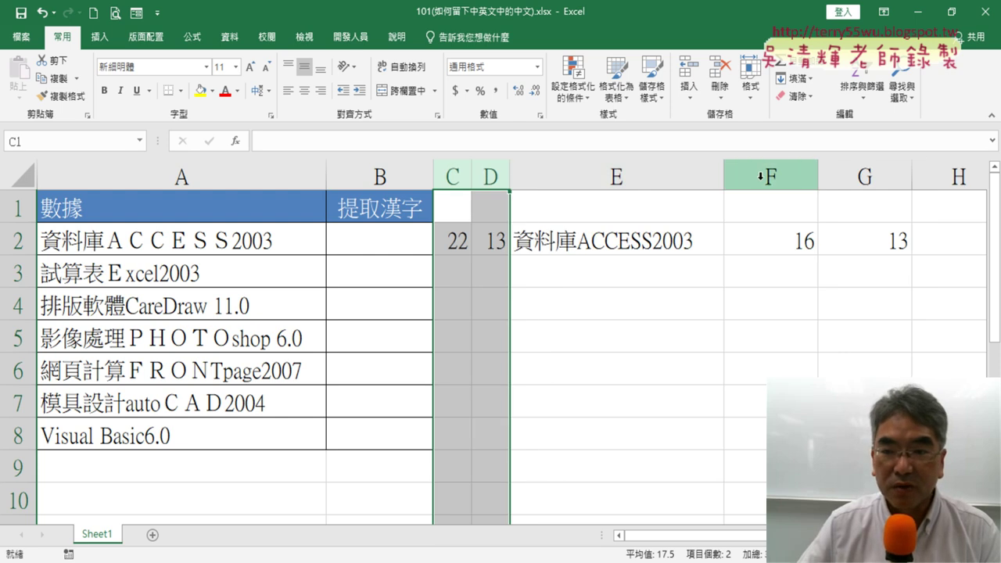
drag(766, 174, 842, 173)
double_click(820, 174)
drag(724, 173, 707, 173)
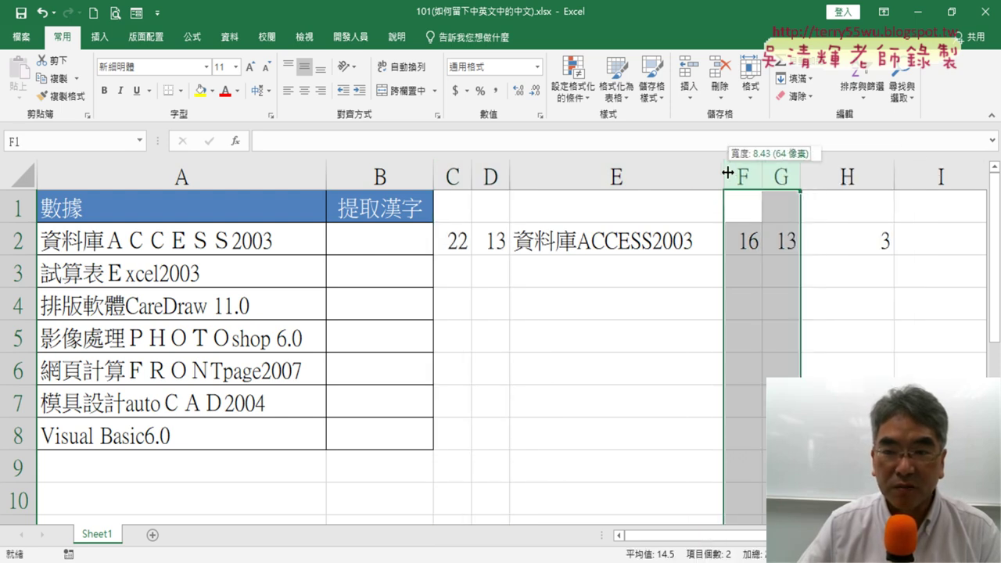
Fill the ASC formula from E2 down to E8 and widen column E to fit.
click(573, 243)
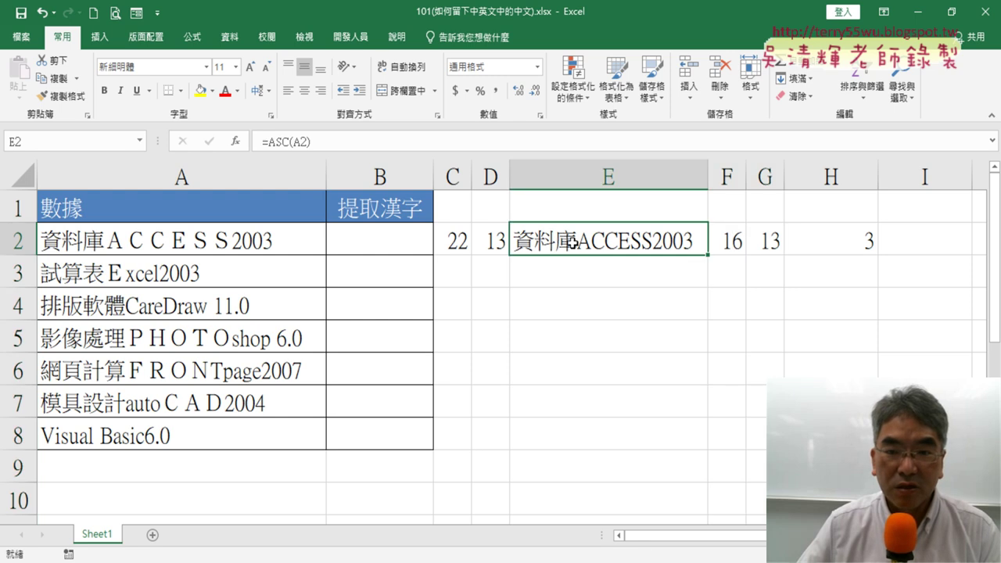
drag(707, 254, 694, 447)
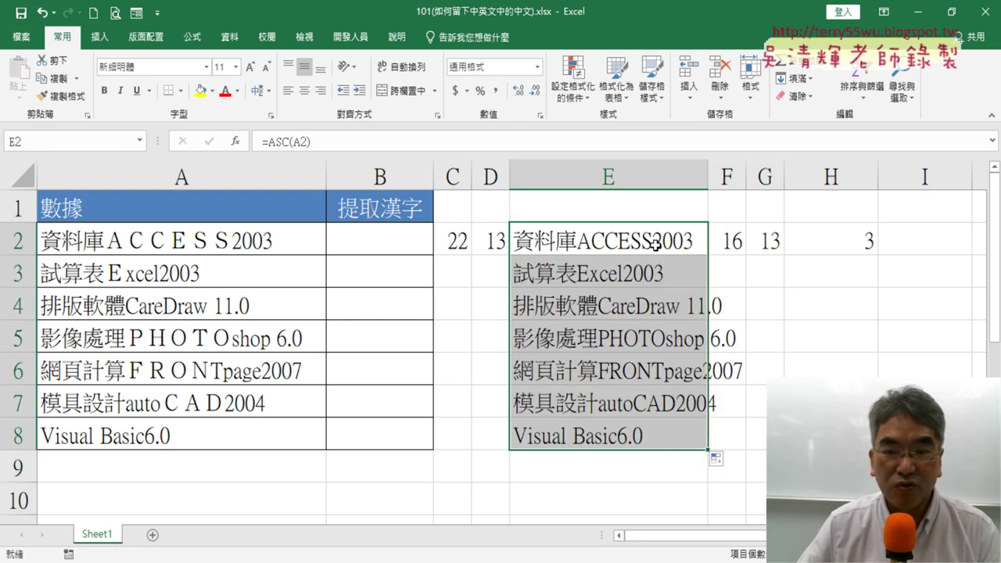
click(637, 275)
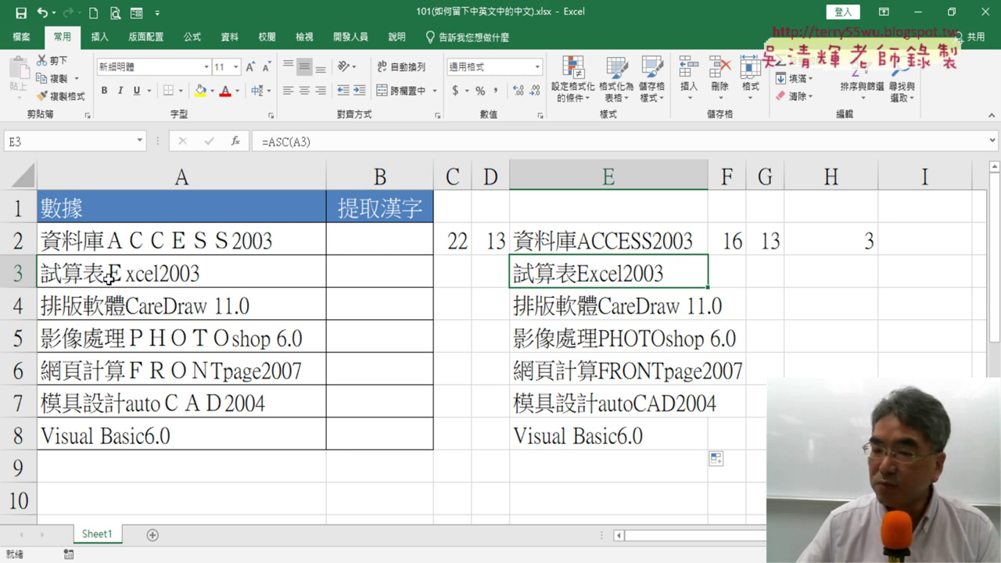
click(727, 270)
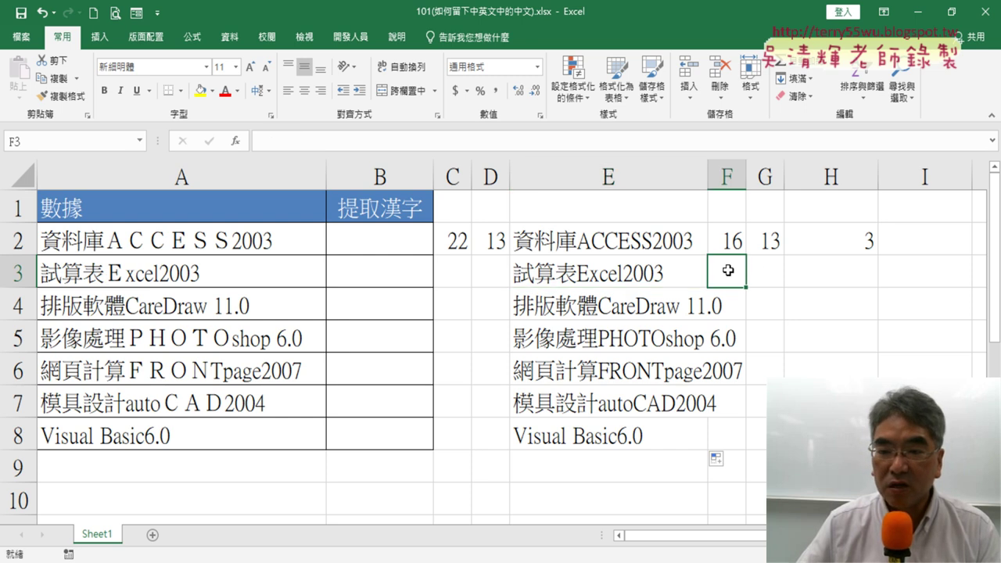
drag(710, 181, 780, 180)
Fill the LENB, LEN and difference formulas in F2:H2 down to row 8 (3, 3, 4, 4, 4, 4, 0).
click(814, 249)
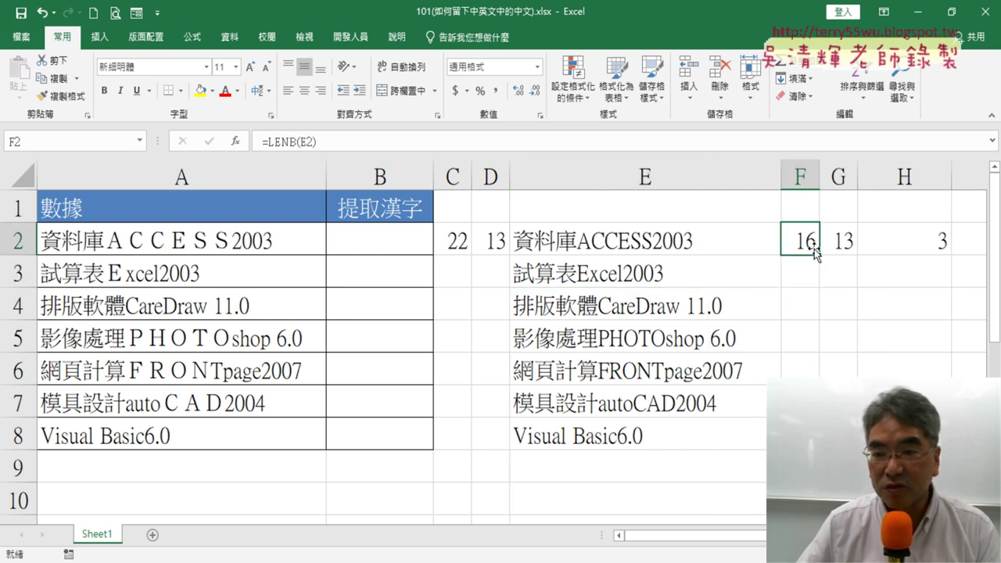
drag(820, 255, 817, 436)
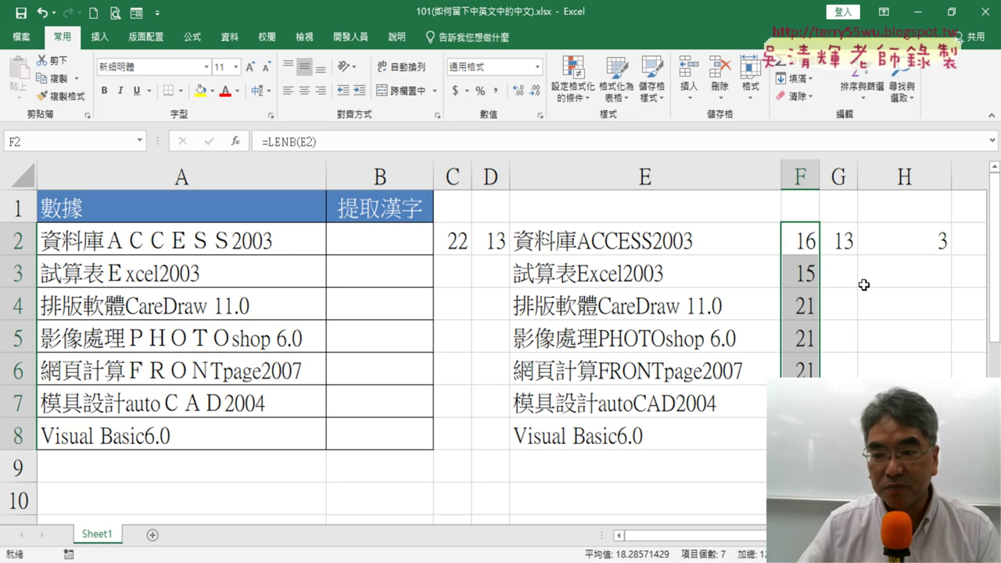
click(846, 245)
drag(858, 254, 838, 437)
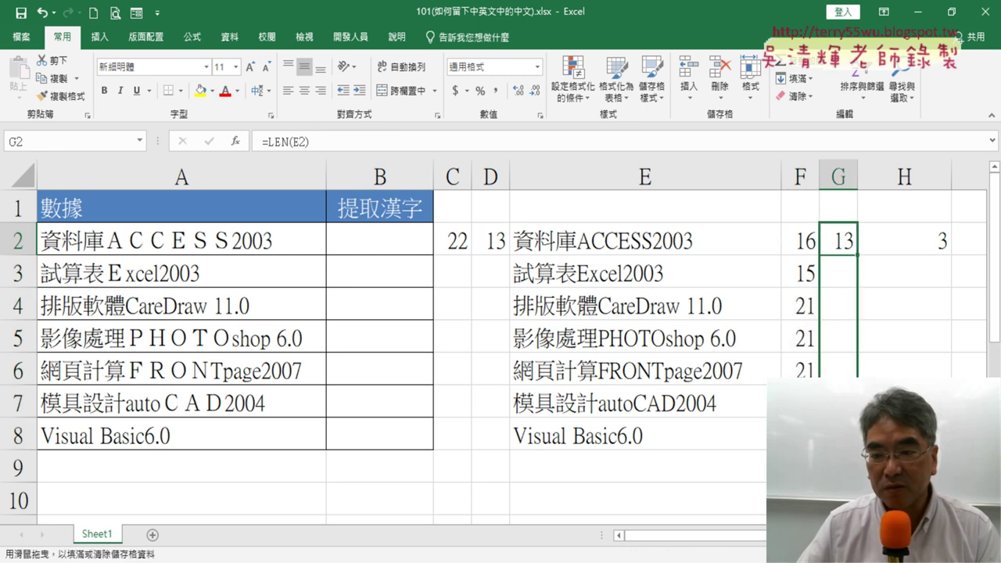
click(927, 239)
drag(952, 254, 950, 434)
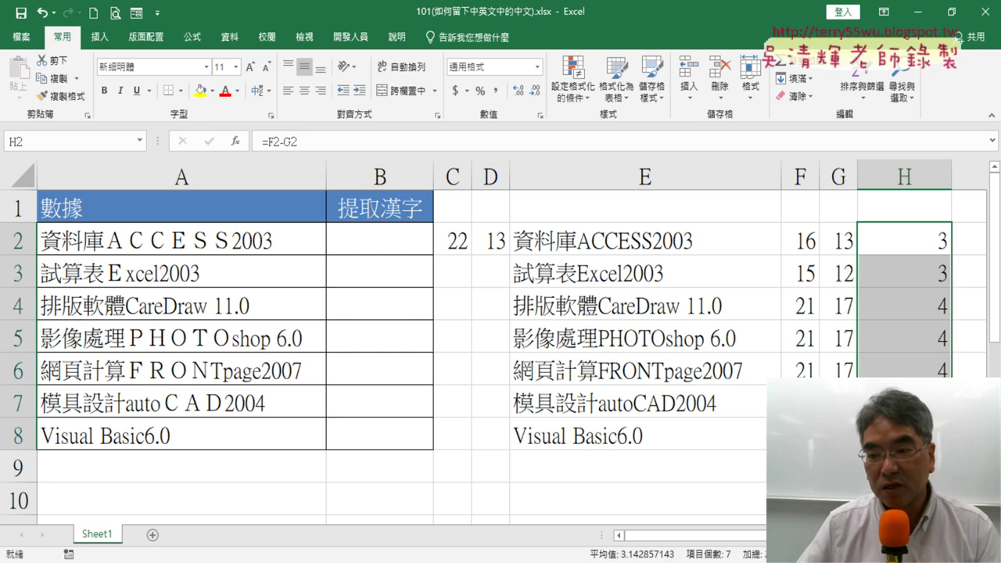
scroll(755, 234, right, 2)
scroll(755, 235, left, 2)
scroll(755, 234, right, 3)
Start a LEFT function in cell I2 from Insert Function.
click(733, 240)
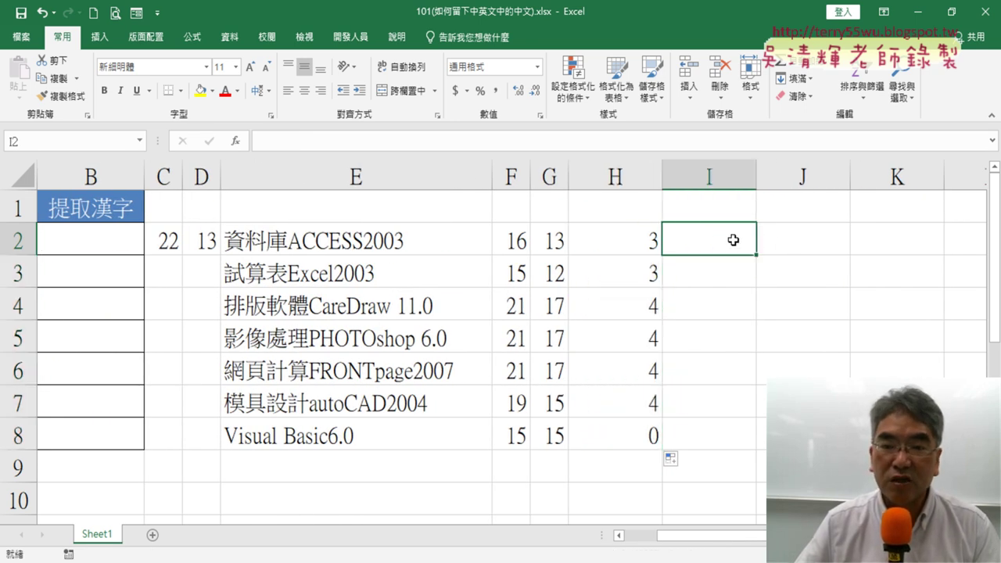
click(242, 143)
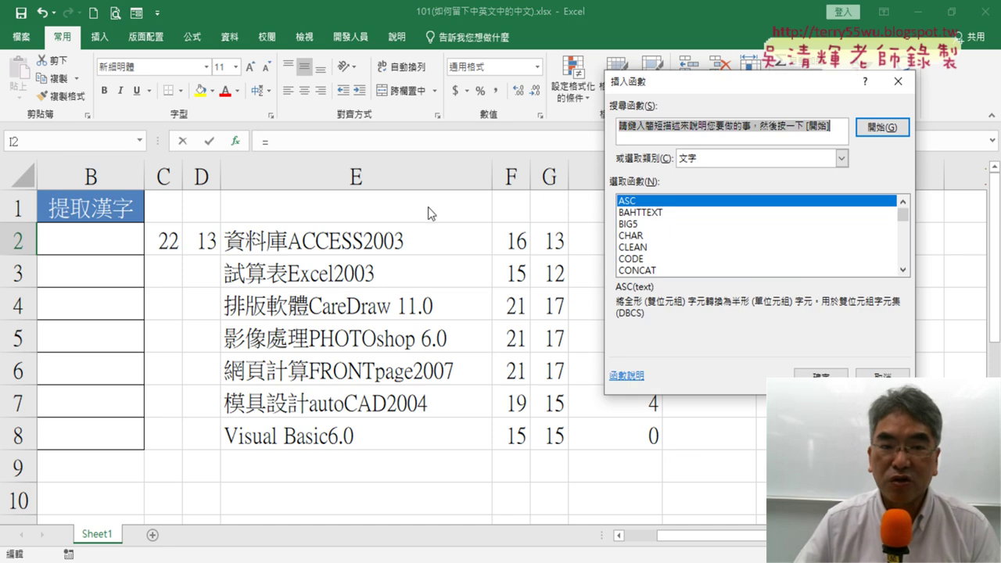
click(901, 270)
click(902, 271)
click(902, 271)
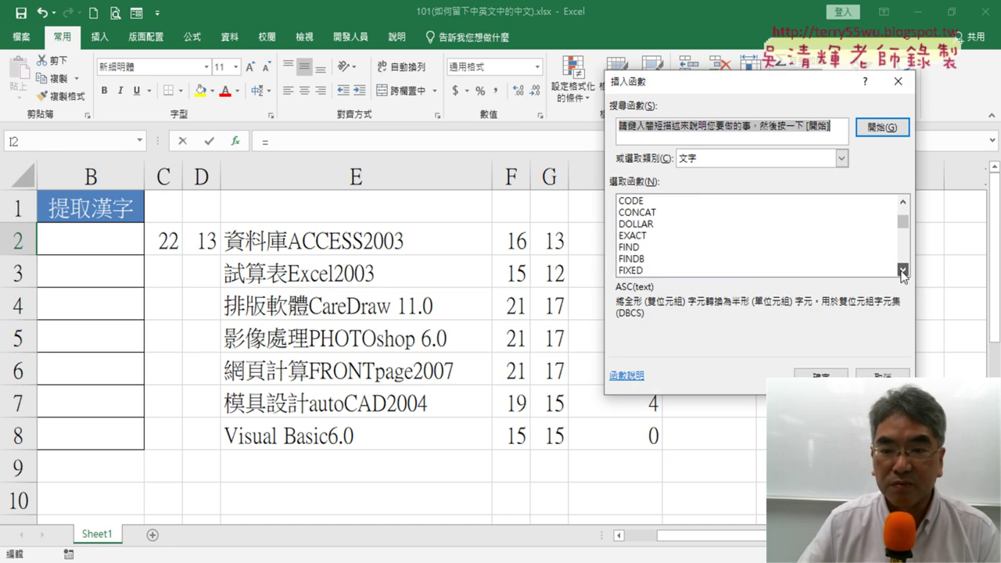
click(902, 270)
click(901, 271)
double_click(713, 258)
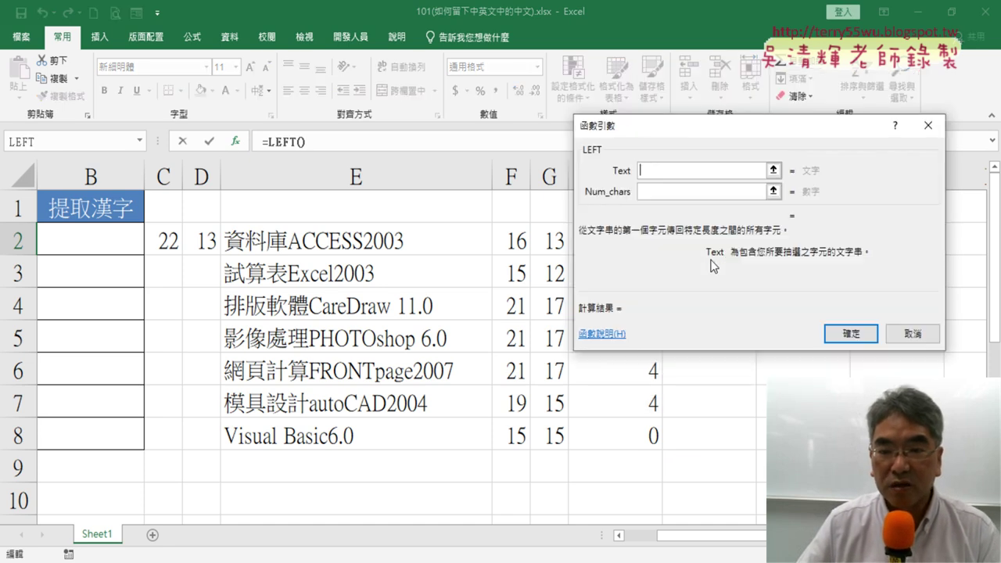
Complete =LEFT(A2,H2) in I2 and fill it down to I8.
click(618, 535)
click(199, 242)
click(665, 191)
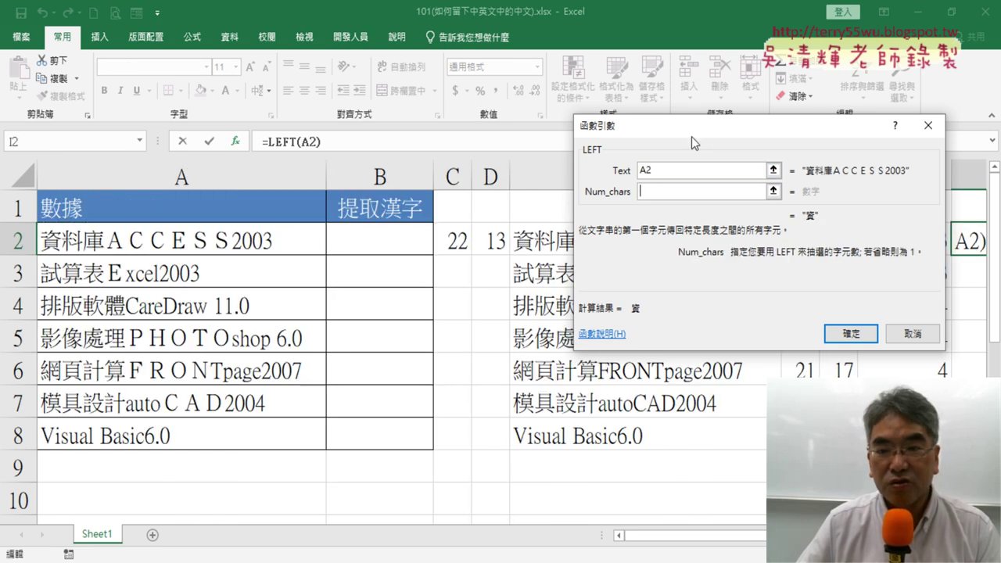
drag(709, 132, 220, 117)
click(906, 241)
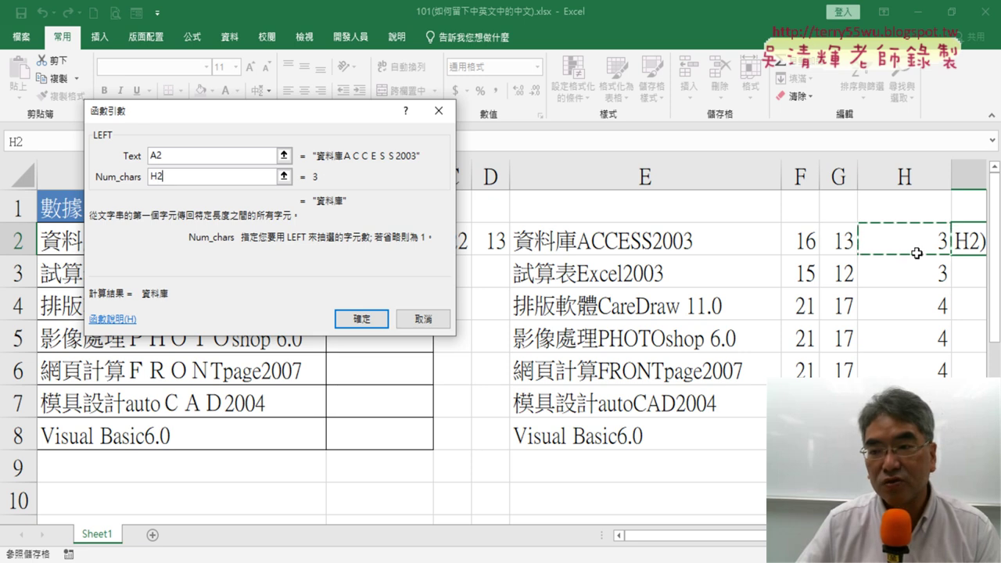
click(361, 319)
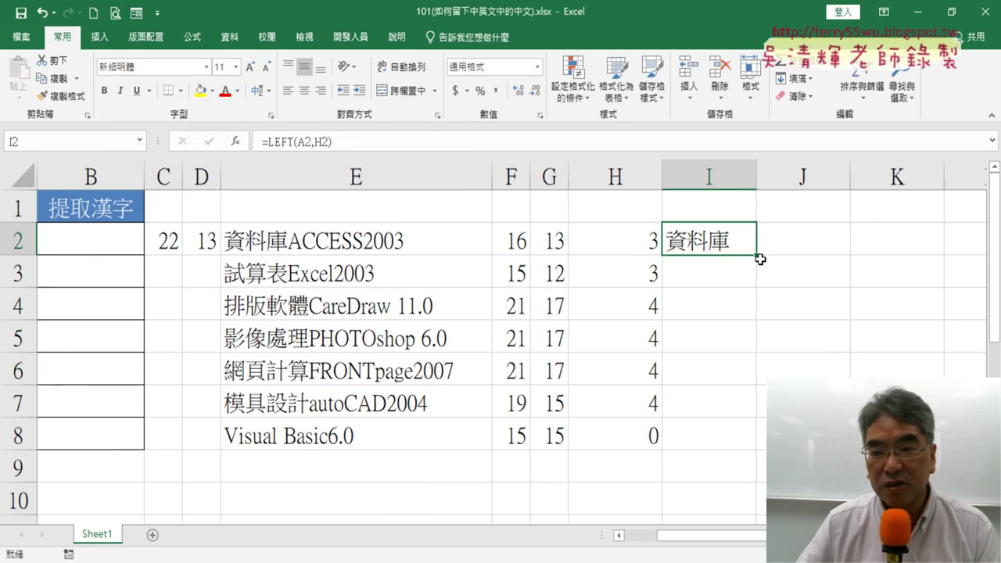
drag(759, 259, 756, 450)
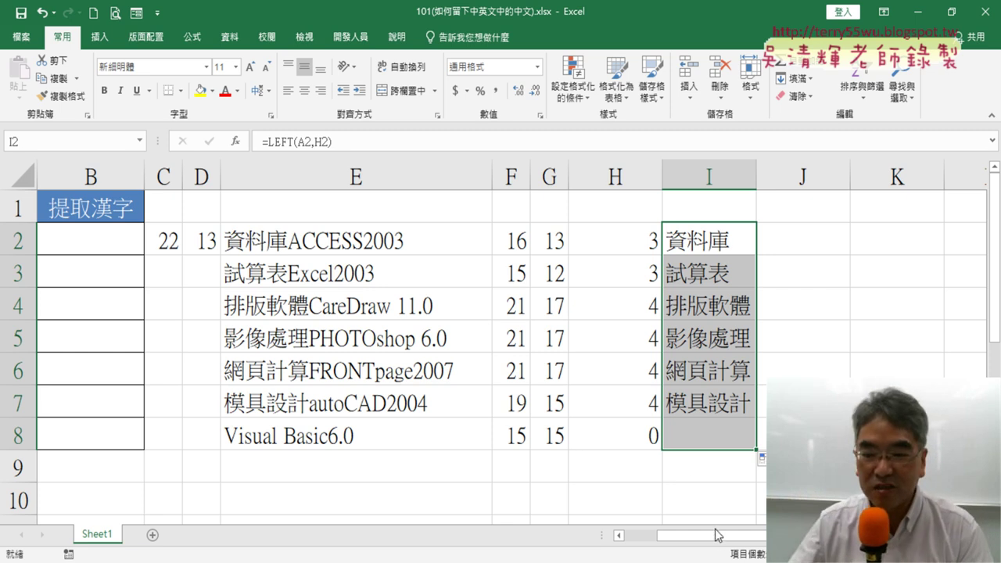
drag(713, 539, 679, 546)
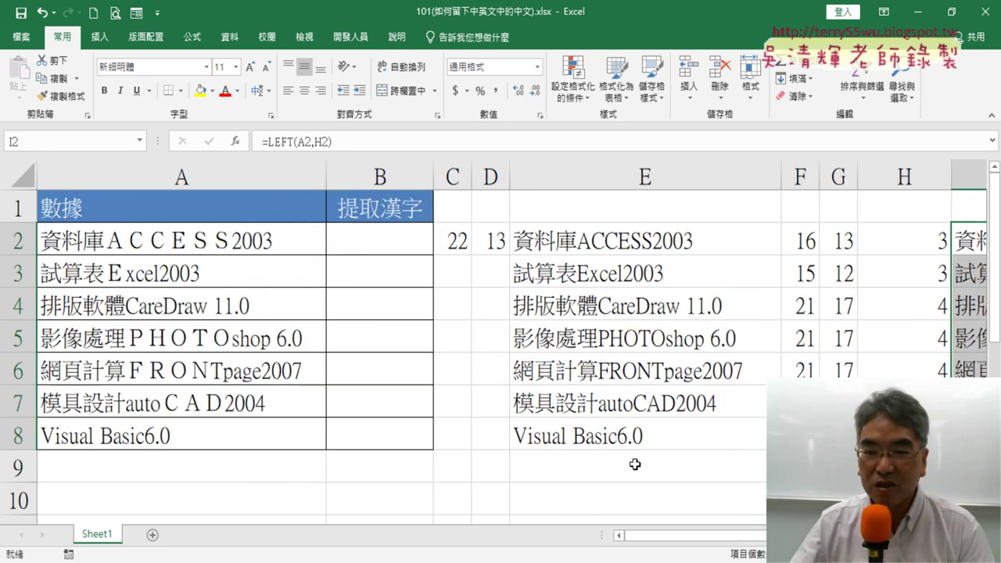
click(453, 246)
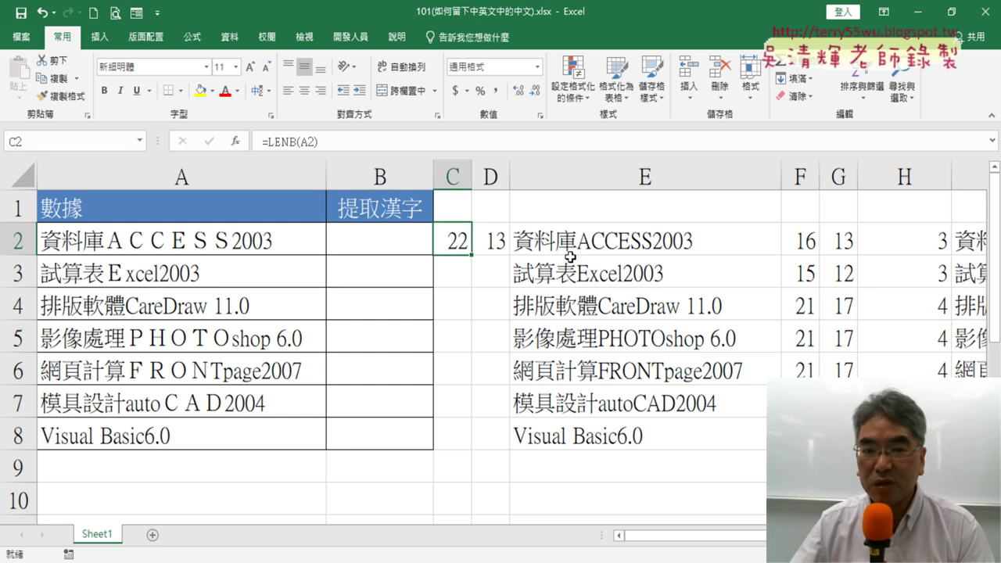
click(495, 245)
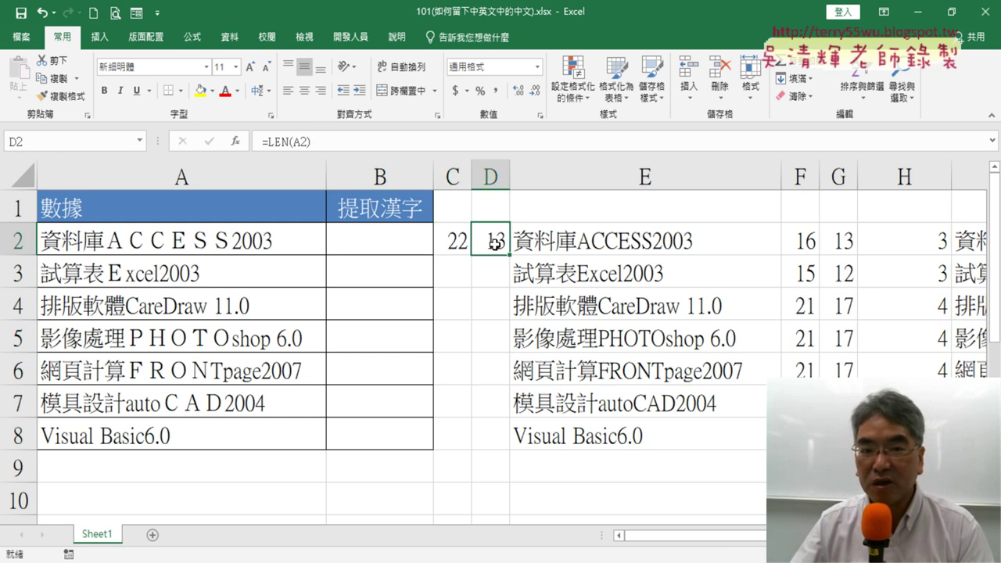
click(649, 244)
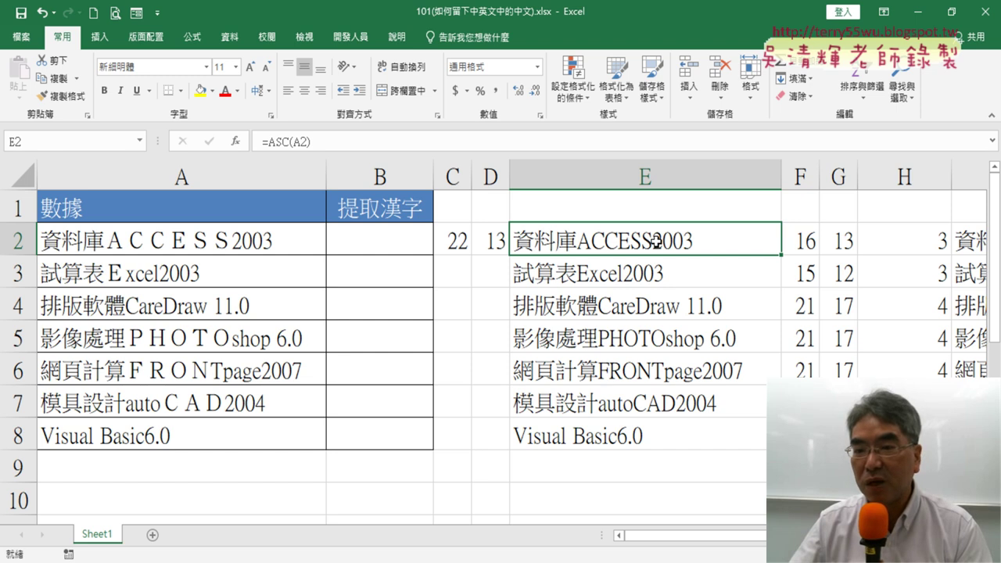
click(806, 241)
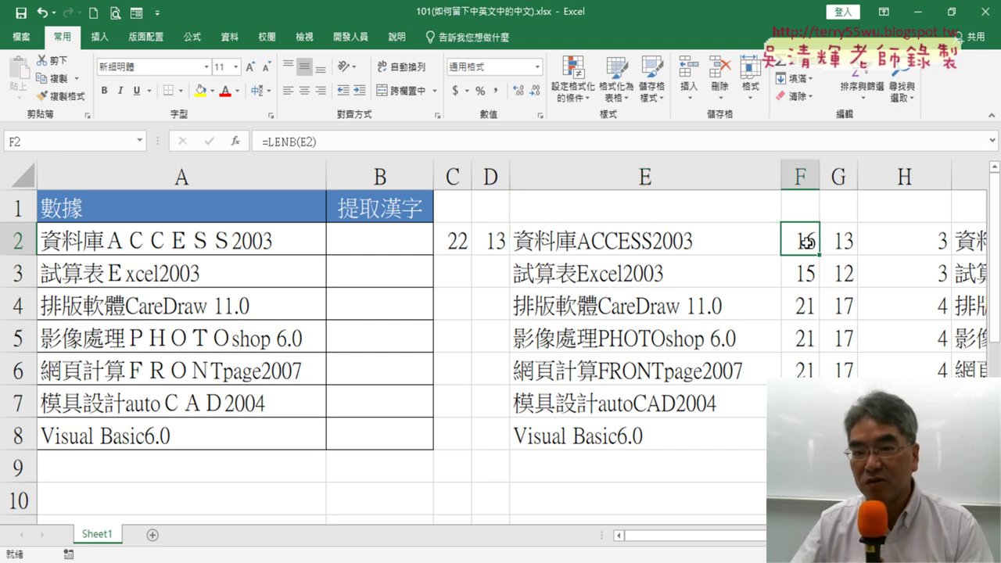
click(836, 241)
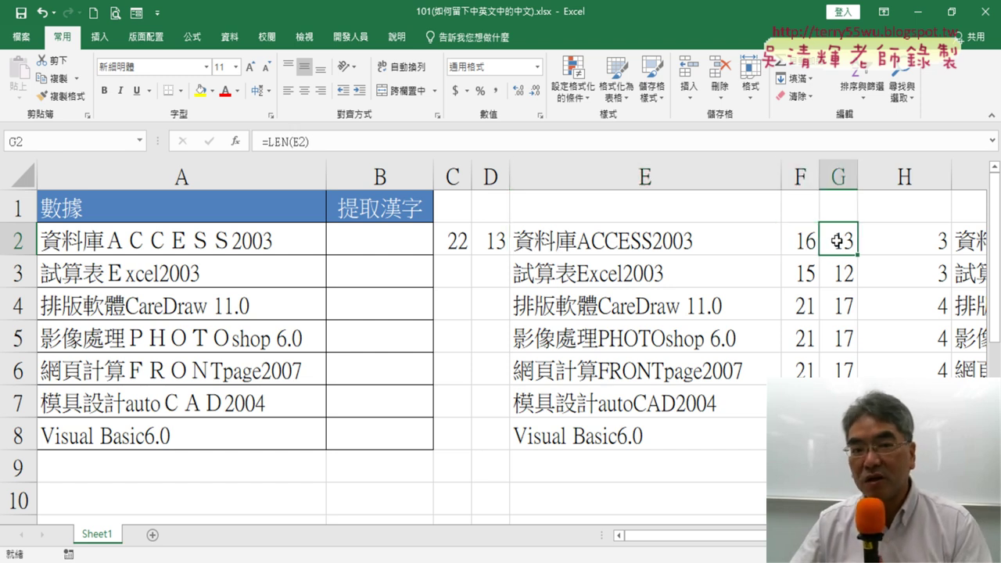
click(900, 241)
click(966, 241)
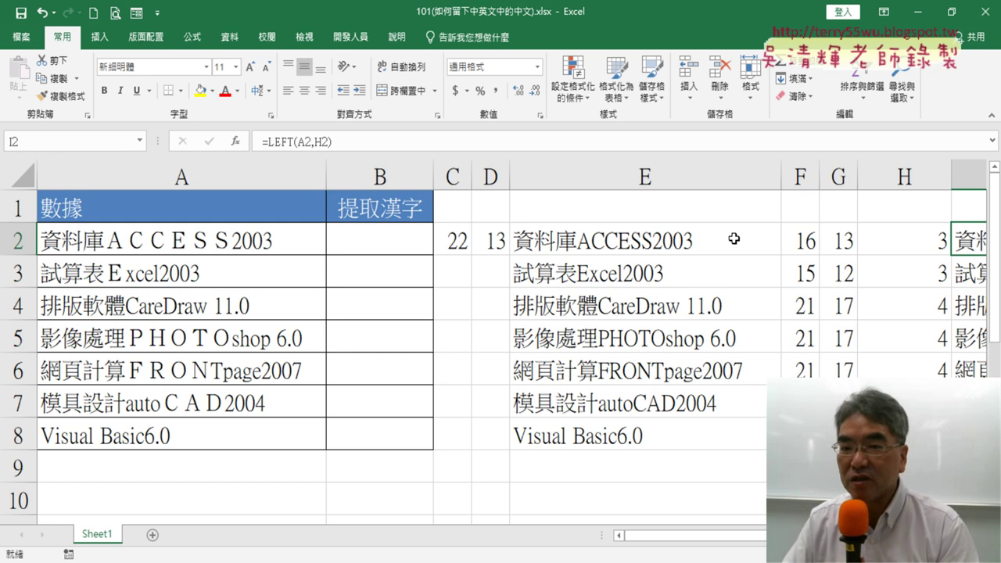
drag(457, 175, 902, 174)
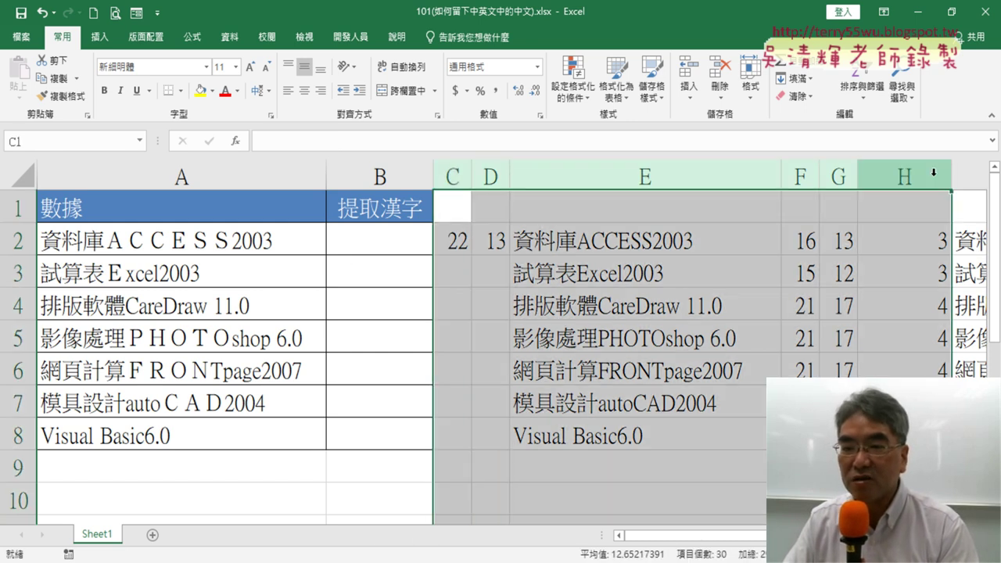
click(368, 238)
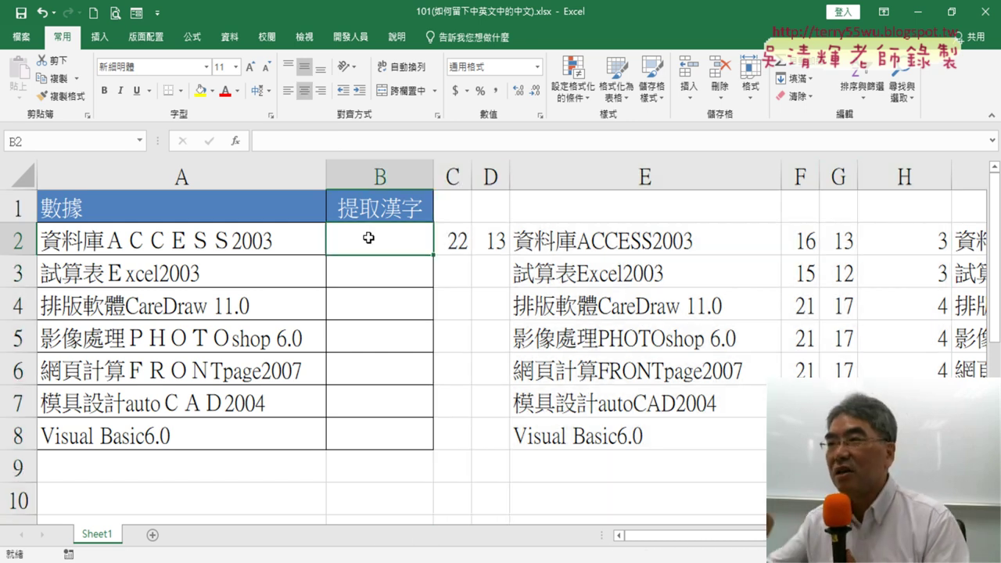